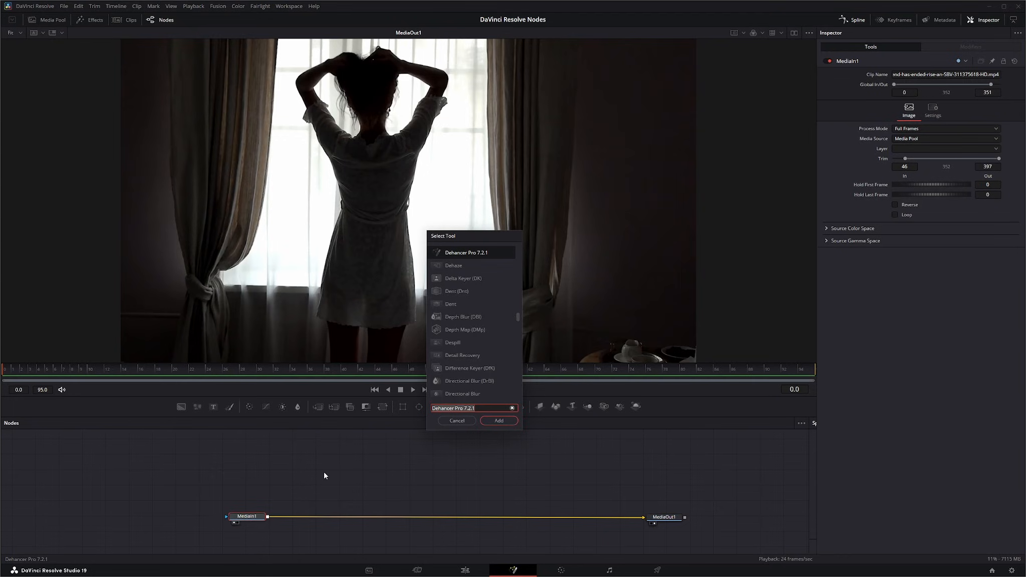
# Step: Add a Rays node between MediaIn1 and MediaOut1 and move the rays' center onto the woman's head
pyautogui.write('rays')
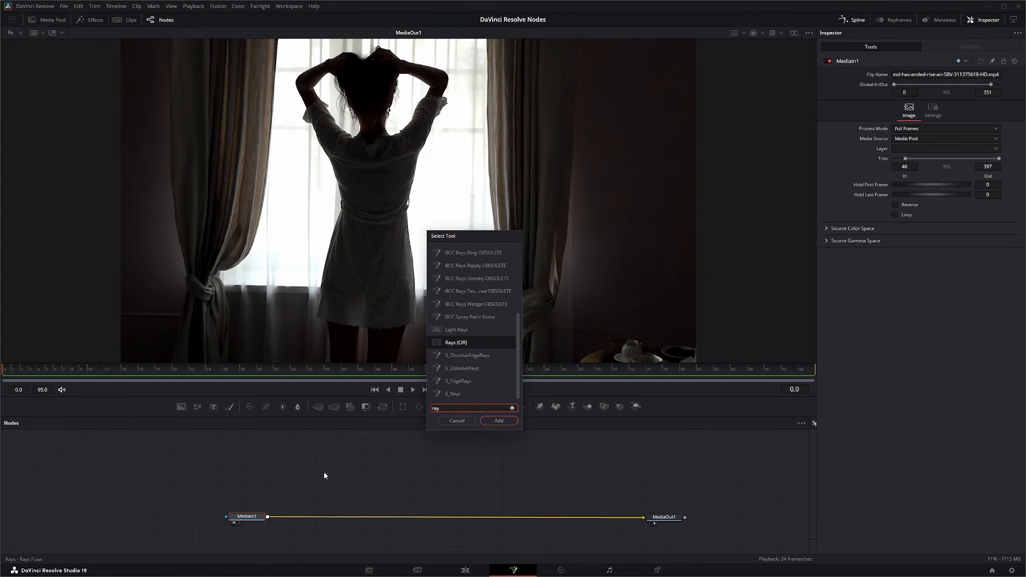
pyautogui.press('Return')
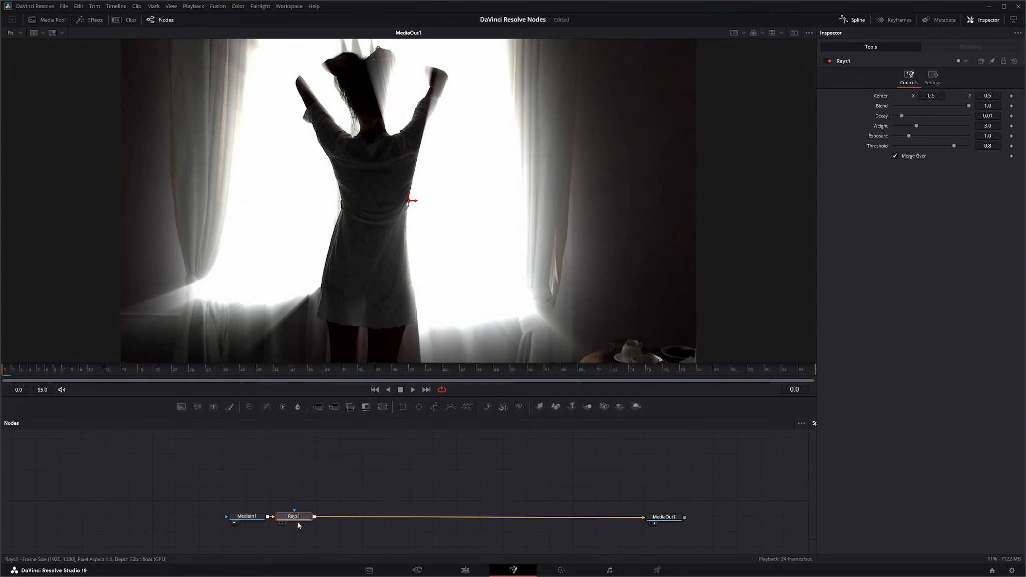
pyautogui.moveTo(297, 519); pyautogui.dragTo(324, 520)
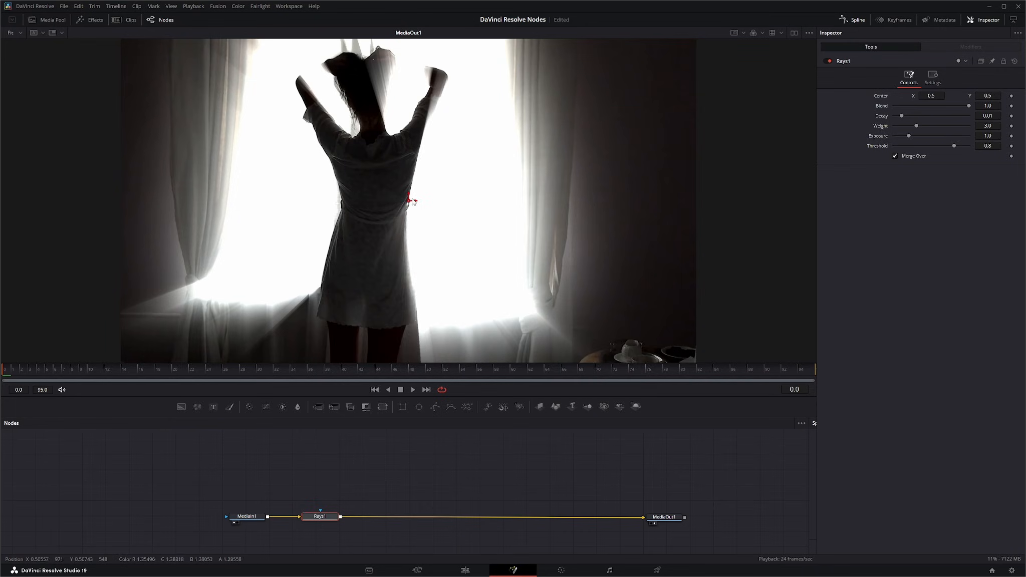
pyautogui.moveTo(409, 203); pyautogui.dragTo(372, 86)
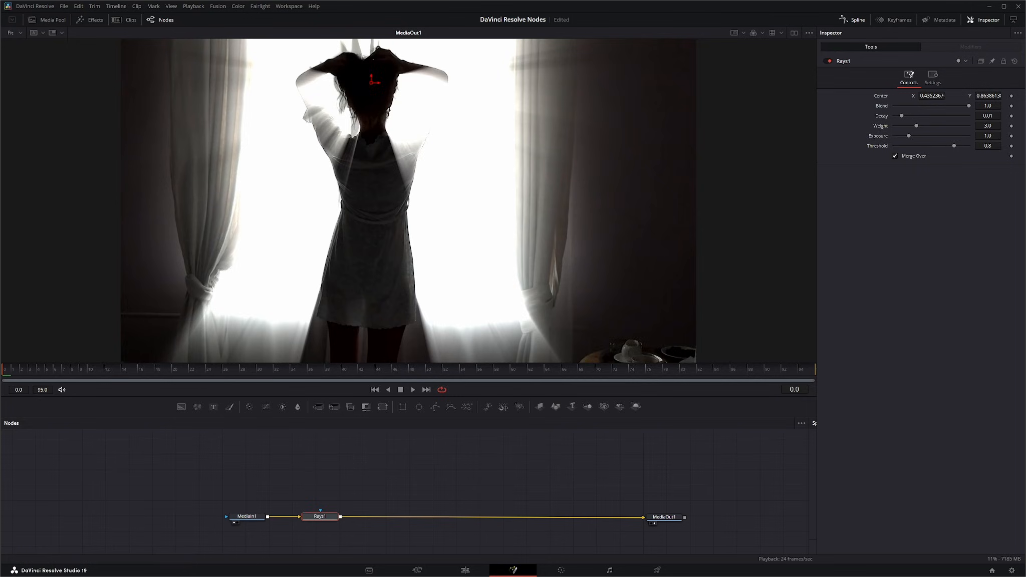
# Step: Adjust the Rays strength, setting the decay to about 0.0053 and the weight to about 0.86
pyautogui.moveTo(969, 107)
pyautogui.mouseDown()
pyautogui.moveTo(902, 106)
pyautogui.moveTo(968, 109)
pyautogui.mouseUp()
pyautogui.moveTo(903, 118)
pyautogui.mouseDown()
pyautogui.moveTo(951, 117)
pyautogui.moveTo(900, 119)
pyautogui.mouseUp()
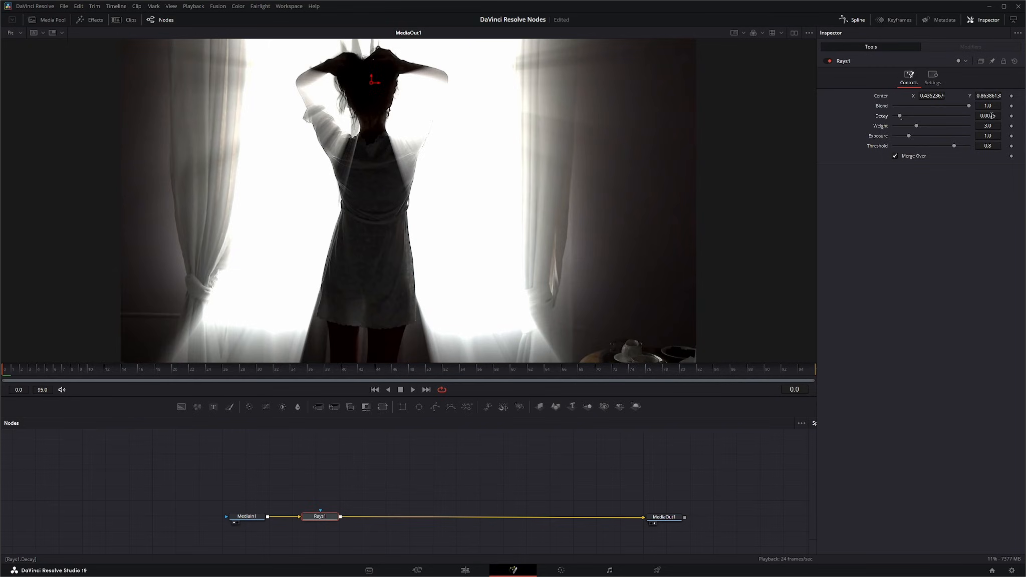
pyautogui.moveTo(991, 116)
pyautogui.mouseDown()
pyautogui.moveTo(979, 115)
pyautogui.moveTo(996, 116)
pyautogui.mouseUp()
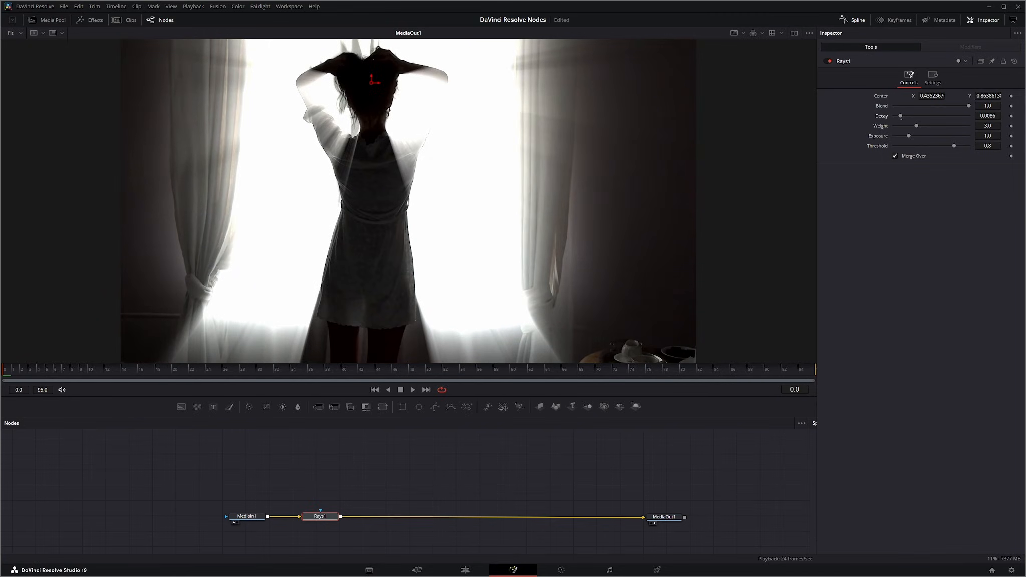
pyautogui.doubleClick(990, 126)
pyautogui.write('0.28')
pyautogui.press('Return')
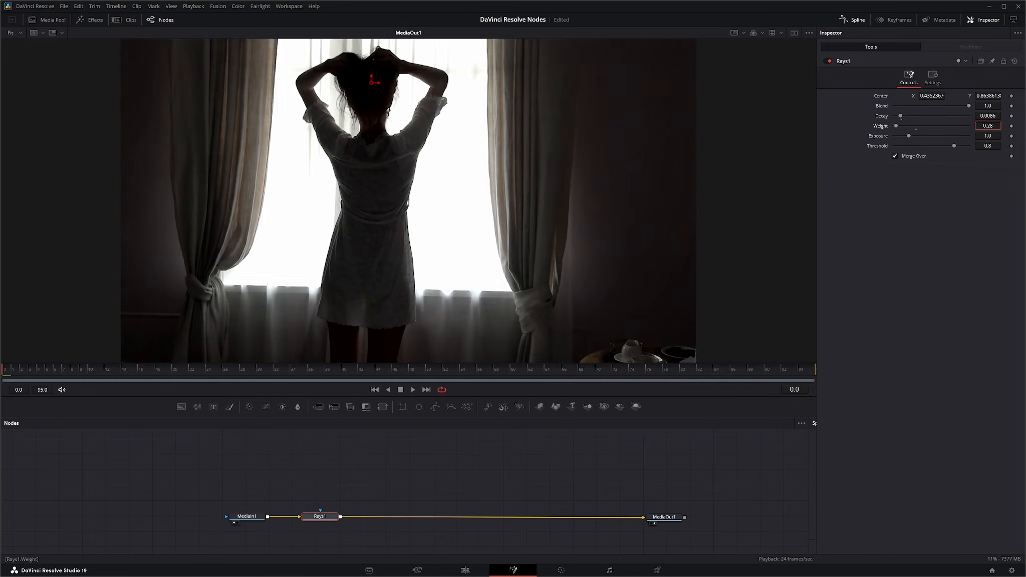
pyautogui.moveTo(988, 125); pyautogui.dragTo(1025, 126)
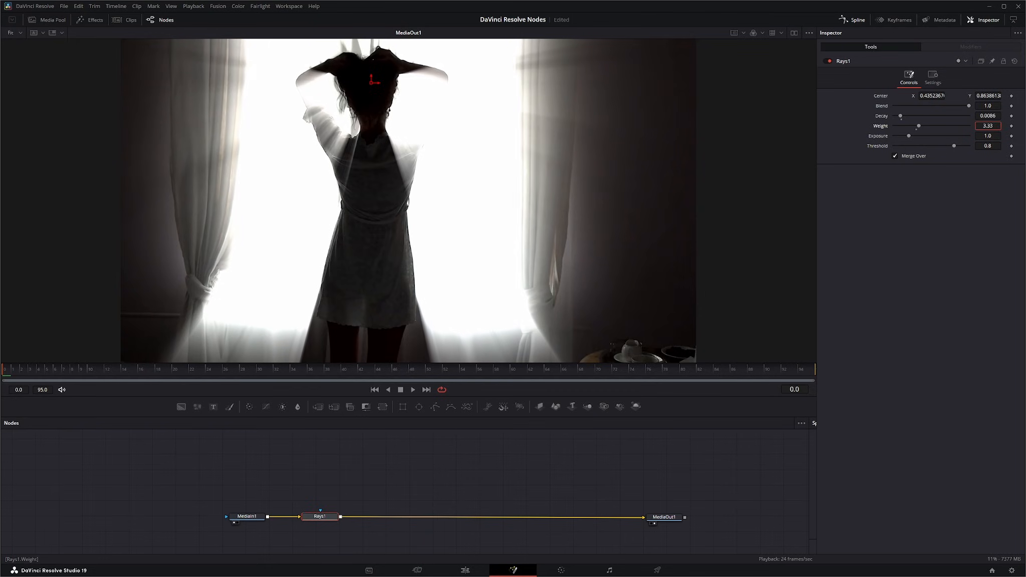
pyautogui.moveTo(919, 126); pyautogui.dragTo(896, 126)
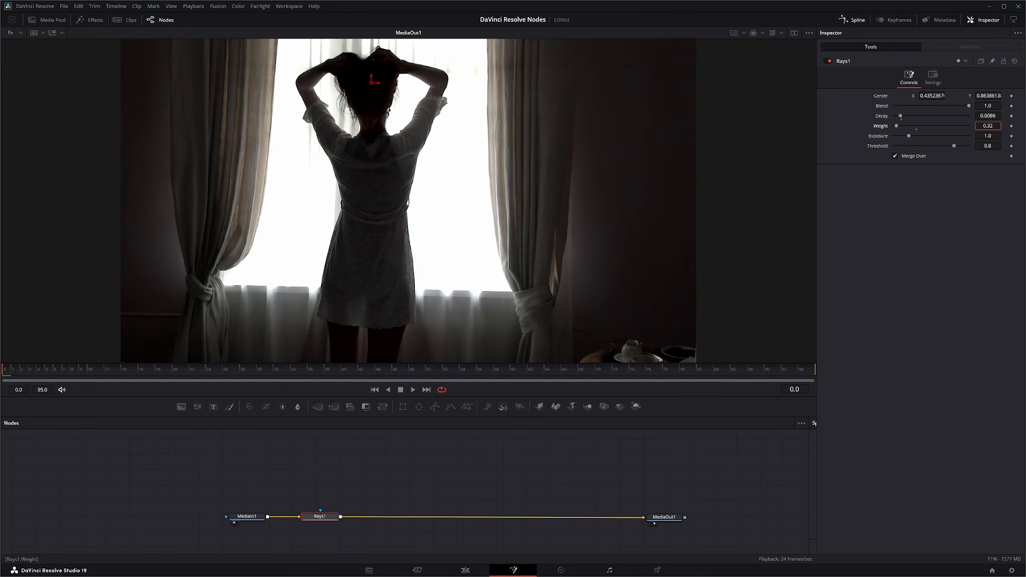
pyautogui.moveTo(900, 116); pyautogui.dragTo(900, 116)
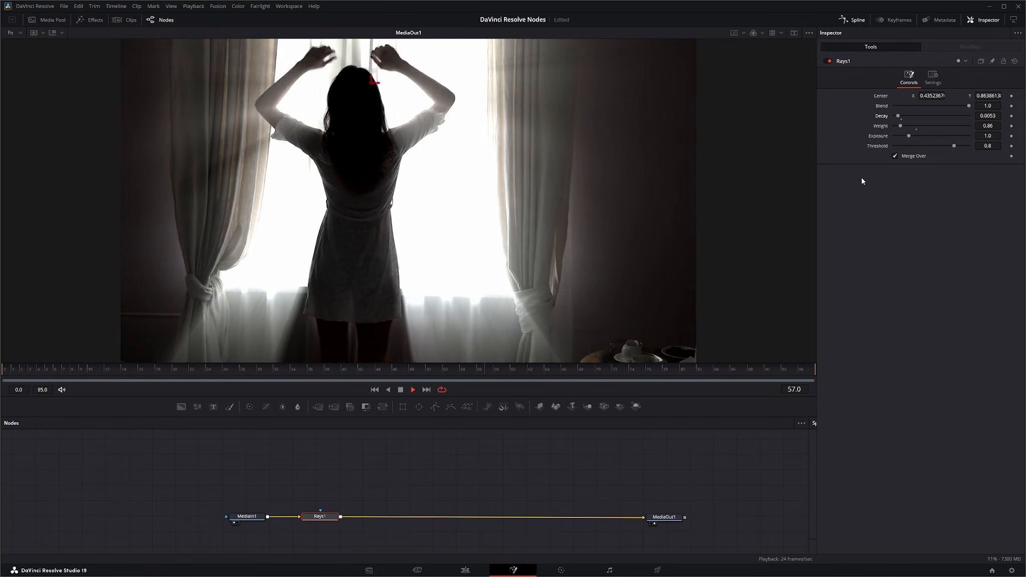
# Step: Shift the rays' center to about X 0.41, Y 0.83 during playback, and return to the first frame
pyautogui.moveTo(370, 85)
pyautogui.mouseDown()
pyautogui.moveTo(366, 117)
pyautogui.moveTo(359, 96)
pyautogui.mouseUp()
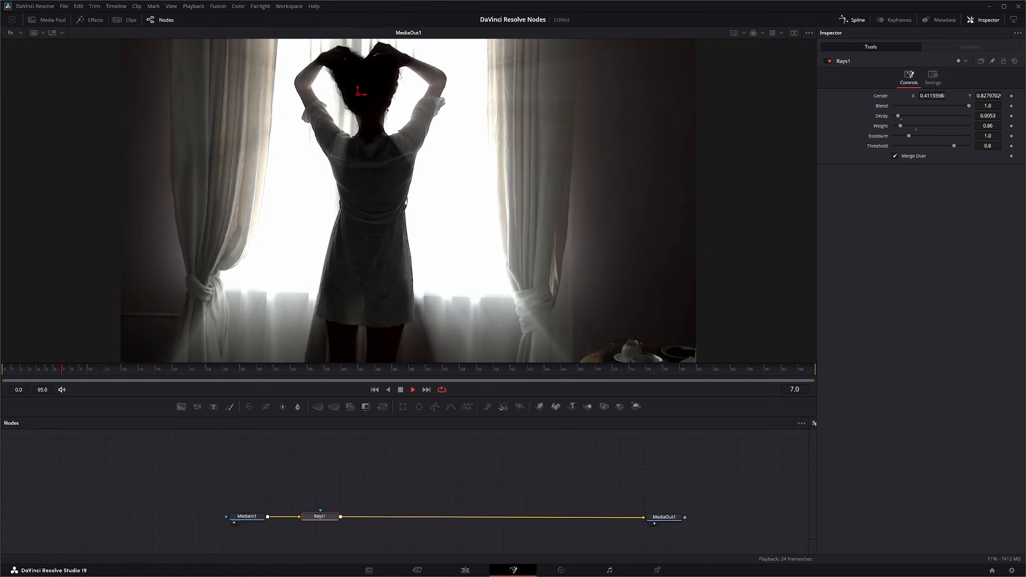
pyautogui.click(400, 391)
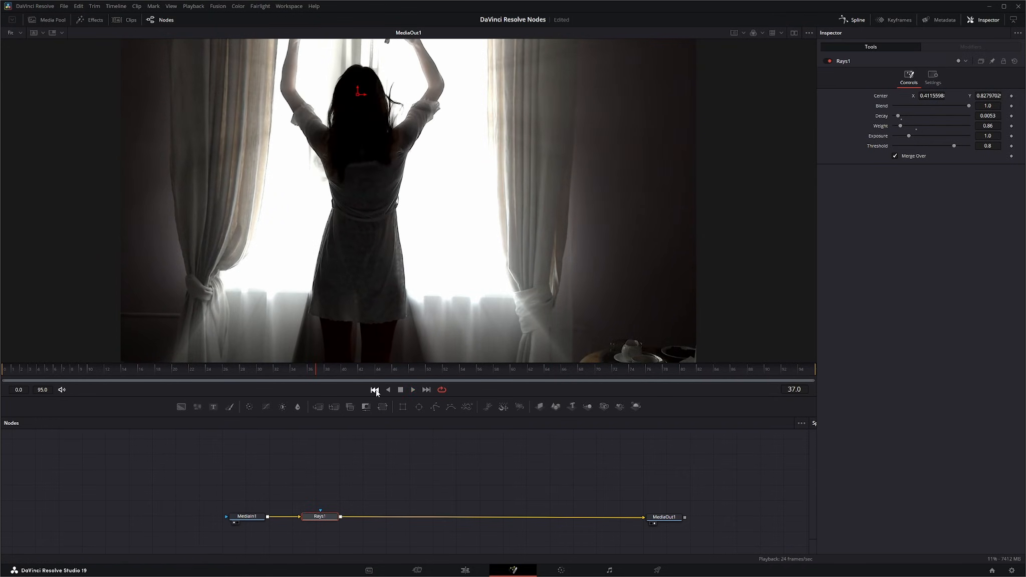
pyautogui.click(375, 391)
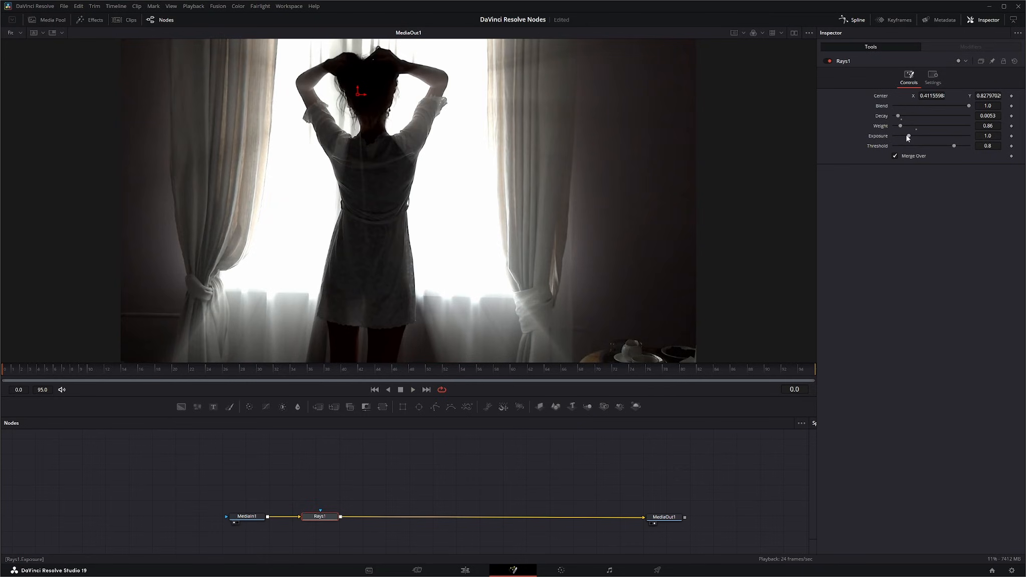
# Step: Set the Rays threshold to about 0.909 with exposure at its default 1.0, and preview the clip from the start
pyautogui.moveTo(910, 136)
pyautogui.mouseDown()
pyautogui.moveTo(934, 134)
pyautogui.moveTo(914, 139)
pyautogui.mouseUp()
pyautogui.doubleClick(878, 136)
pyautogui.moveTo(955, 145)
pyautogui.mouseDown()
pyautogui.moveTo(925, 146)
pyautogui.moveTo(963, 145)
pyautogui.mouseUp()
pyautogui.click(414, 389)
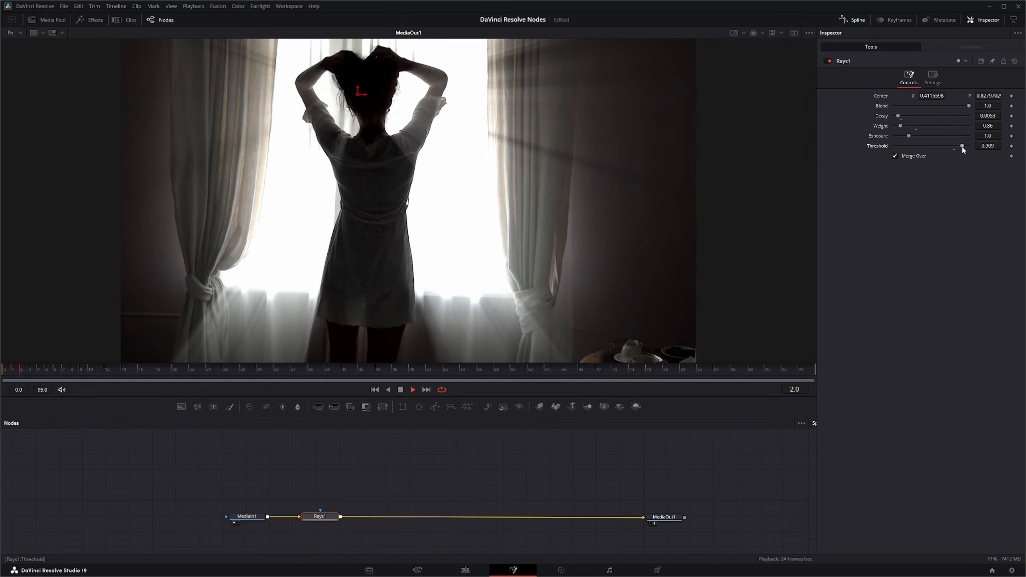
pyautogui.click(400, 390)
pyautogui.click(374, 390)
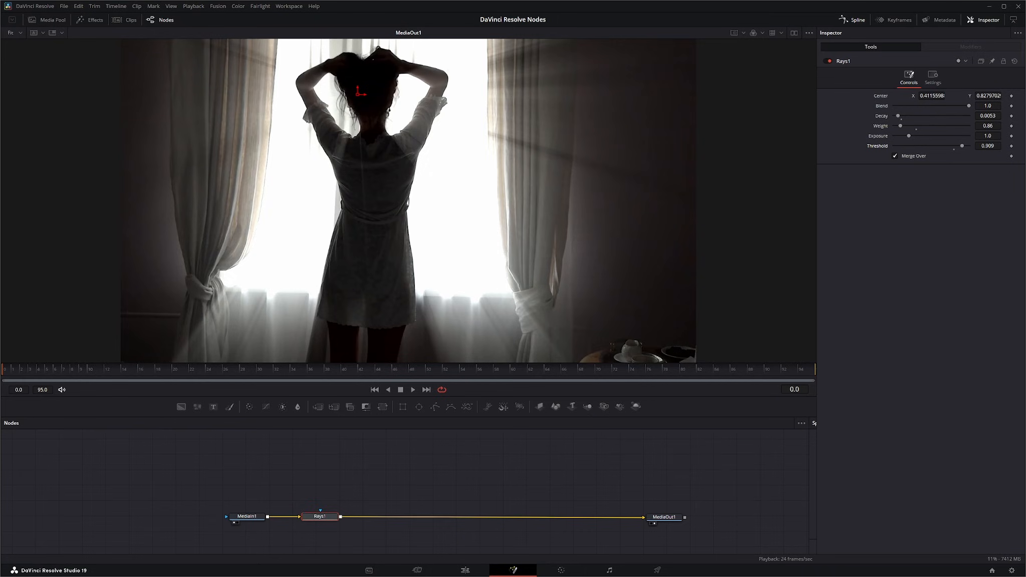
# Step: Add a Merge node before MediaOut1, with MediaIn1 as its background and Rays1 as its foreground
pyautogui.moveTo(318, 520); pyautogui.dragTo(319, 483)
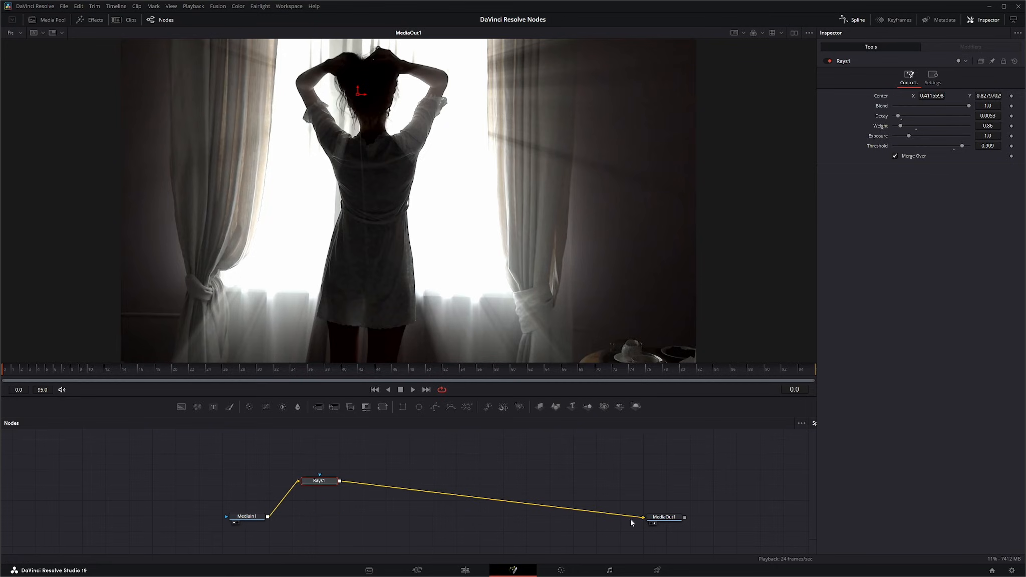
pyautogui.moveTo(319, 405); pyautogui.dragTo(371, 536)
pyautogui.moveTo(268, 516); pyautogui.dragTo(349, 536)
pyautogui.moveTo(340, 481); pyautogui.dragTo(644, 517)
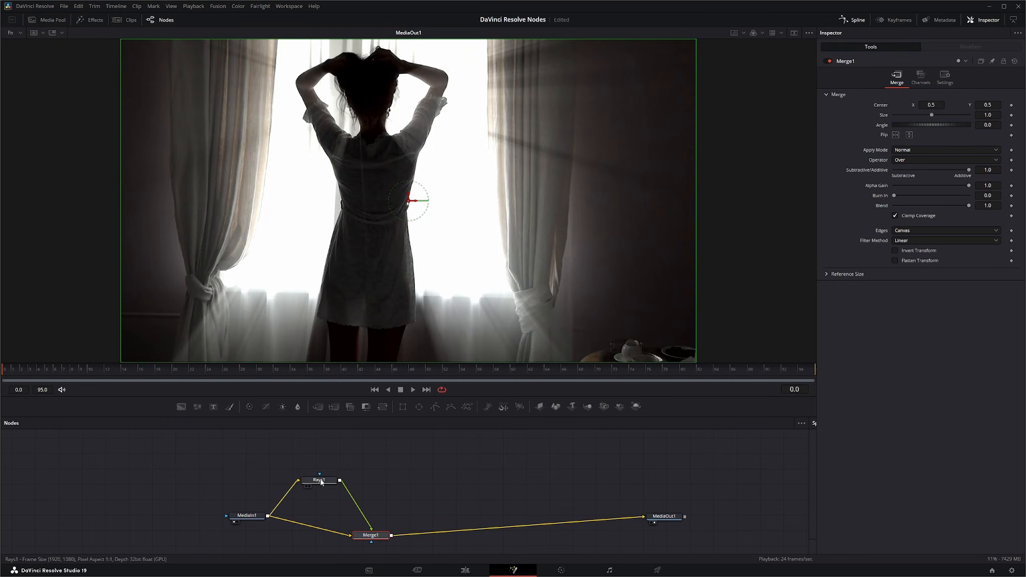
# Step: Turn off Merge Over on Rays1, and view the isolated rays followed by the Merge1 composite
pyautogui.moveTo(320, 479); pyautogui.dragTo(320, 468)
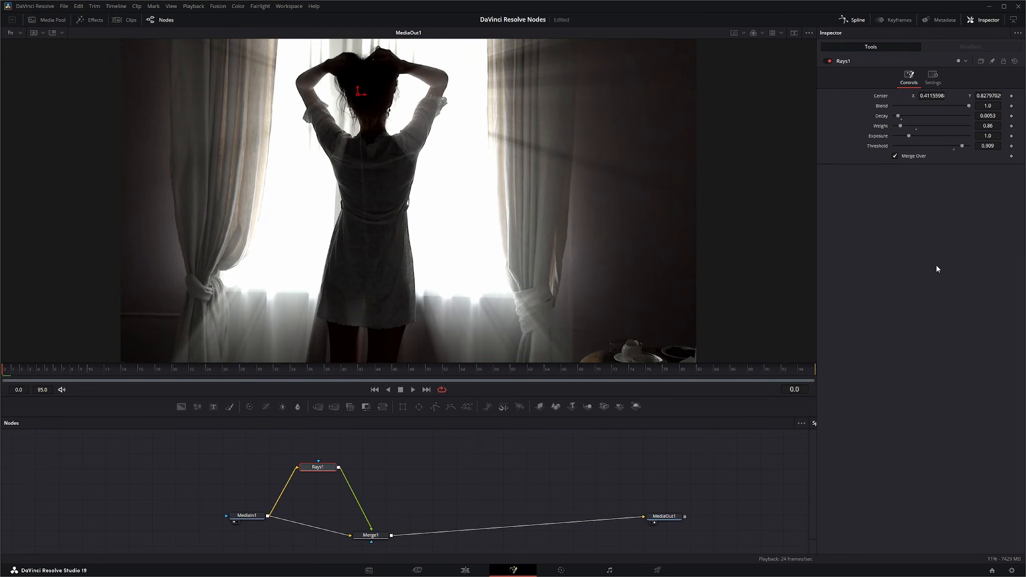
pyautogui.click(894, 156)
pyautogui.moveTo(317, 467); pyautogui.dragTo(329, 467)
pyautogui.press('1')
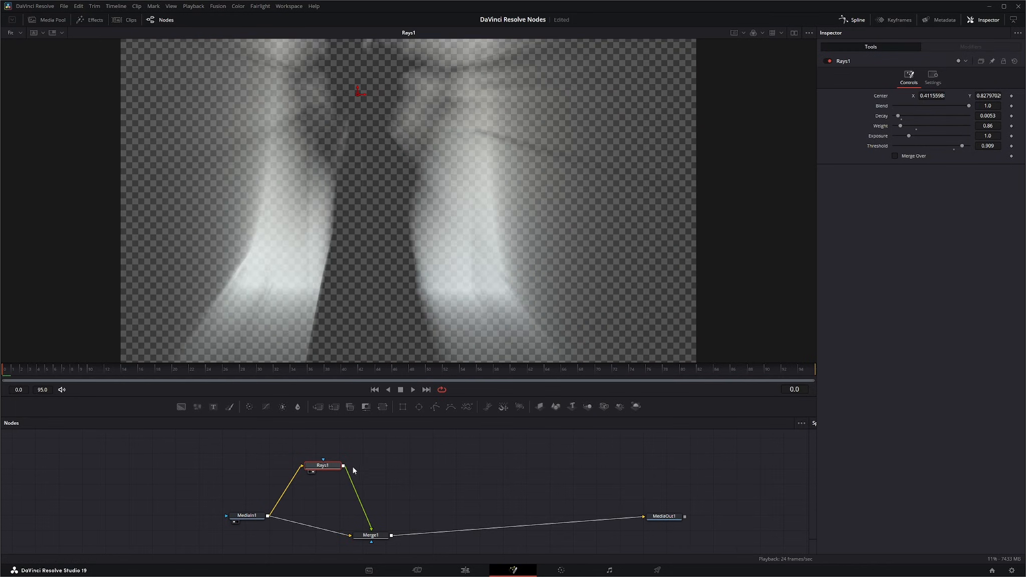
pyautogui.press('1')
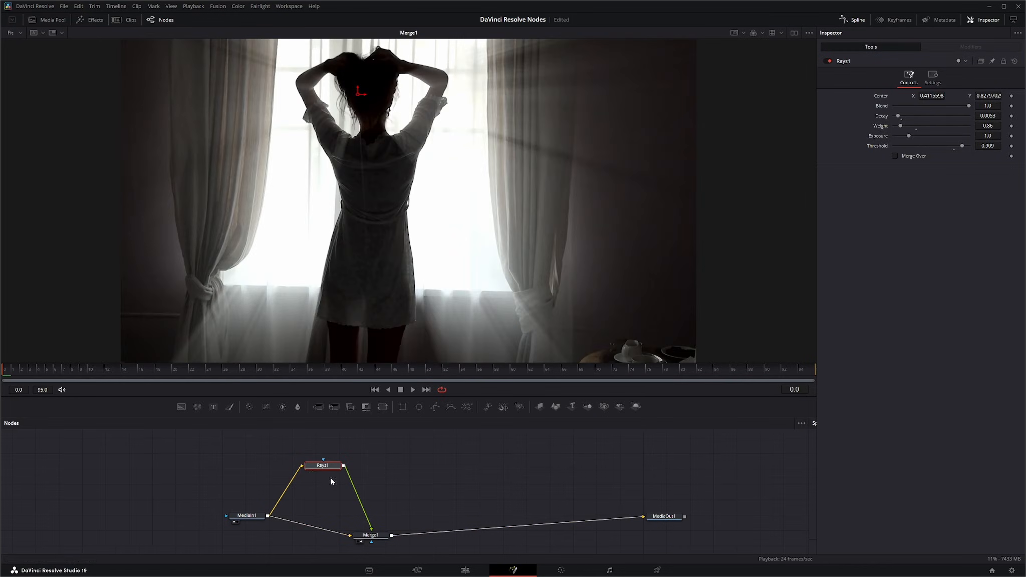
# Step: Insert a Background node as the foreground of Merge1 and connect Rays1 to it as its effect mask
pyautogui.moveTo(325, 467); pyautogui.dragTo(295, 468)
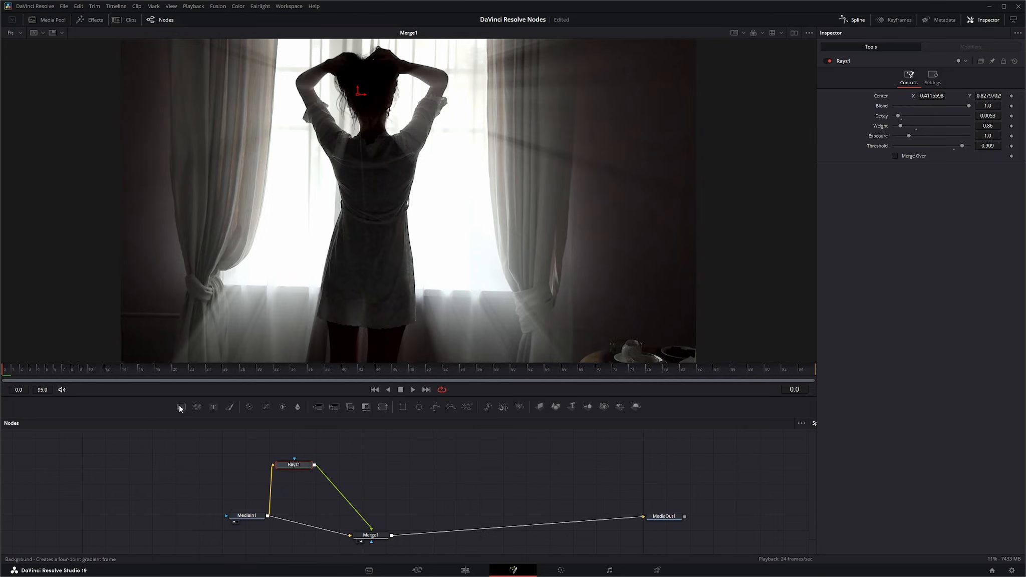
pyautogui.moveTo(181, 408); pyautogui.dragTo(375, 534)
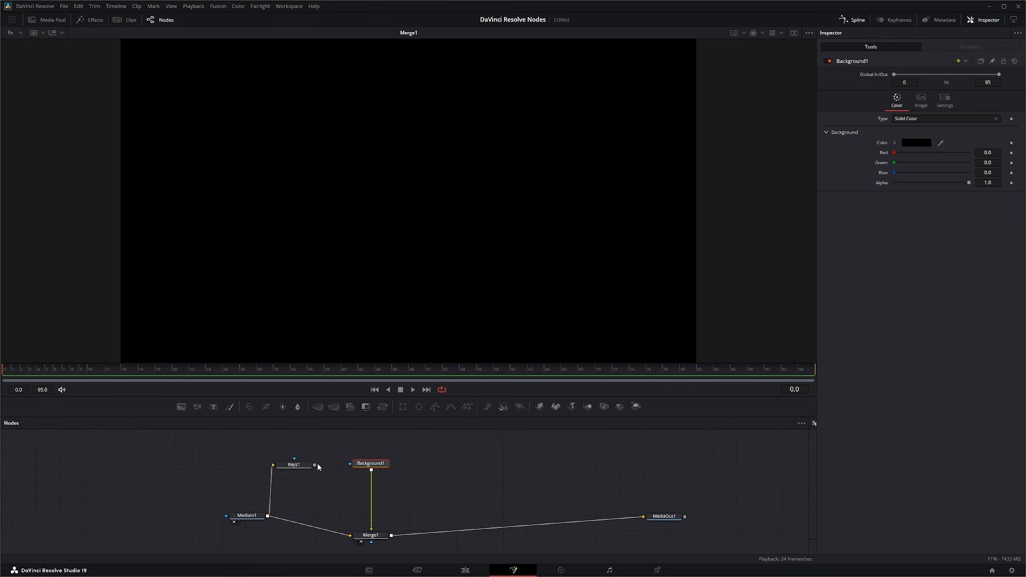
pyautogui.moveTo(316, 465); pyautogui.dragTo(353, 467)
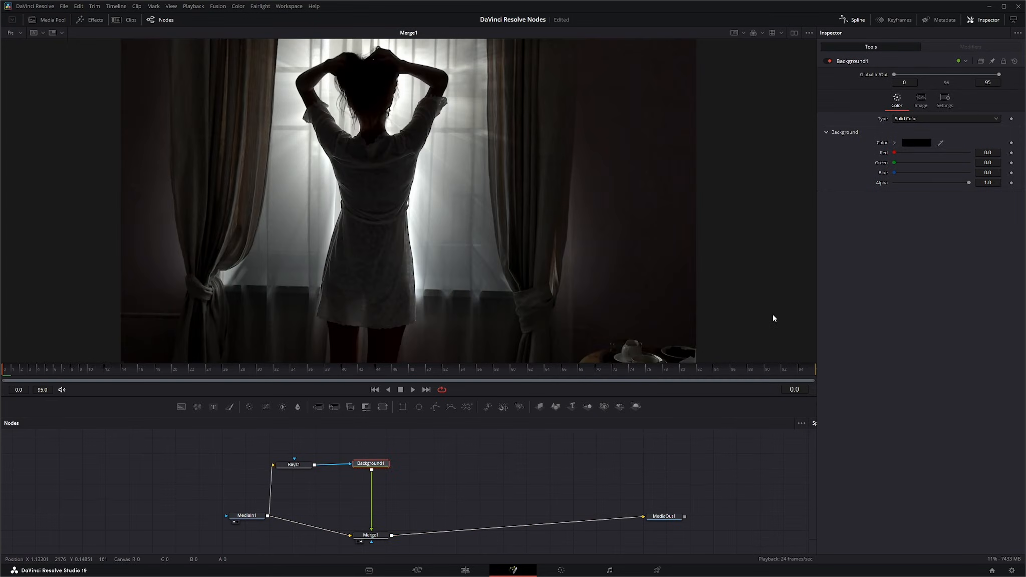
# Step: Color Background1 a warm off-white with red 1.0, green about 0.984 and blue about 0.902, and align its node with Rays1
pyautogui.click(923, 143)
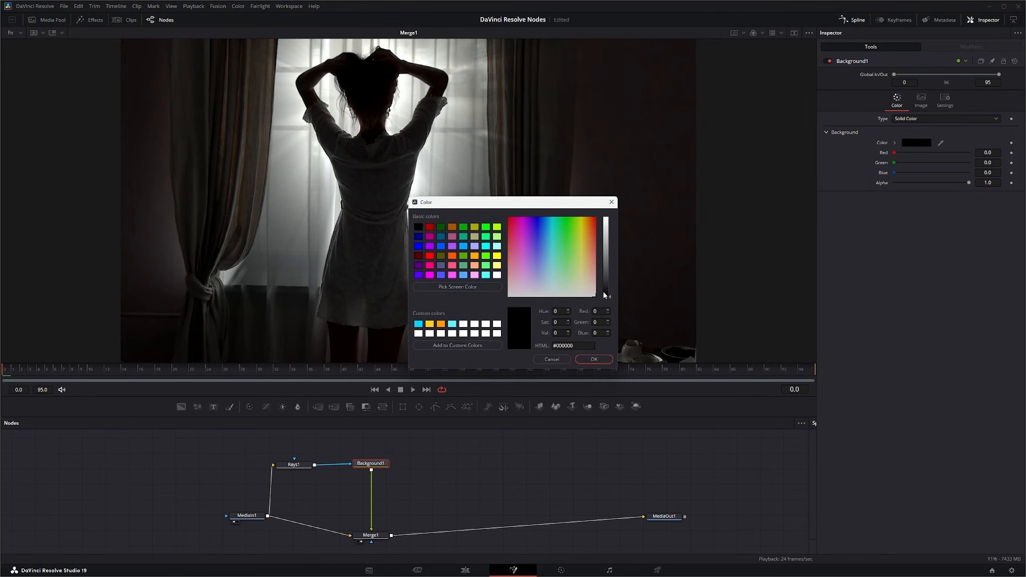
pyautogui.moveTo(611, 300); pyautogui.dragTo(605, 190)
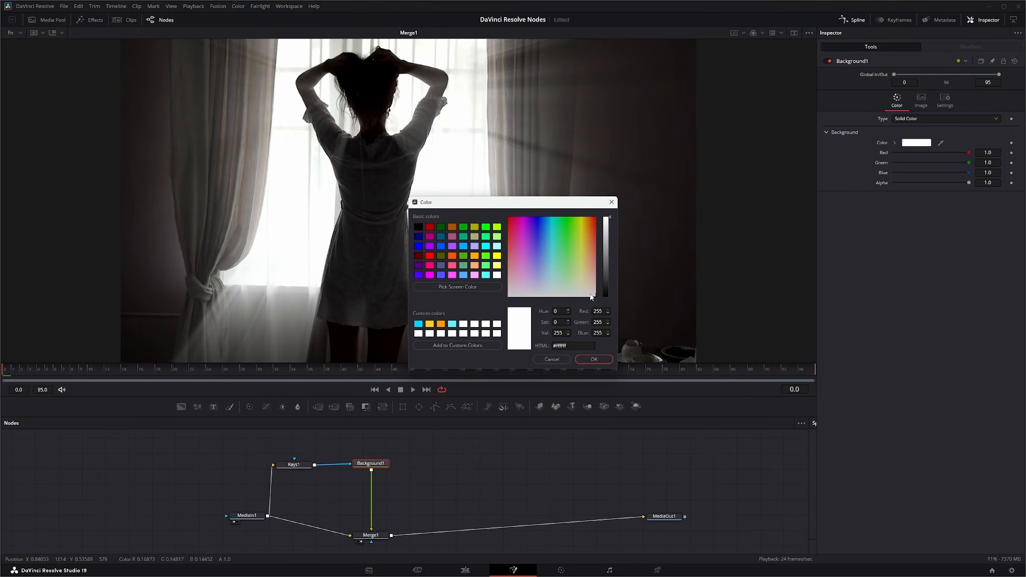
pyautogui.moveTo(595, 298); pyautogui.dragTo(586, 292)
pyautogui.click(594, 358)
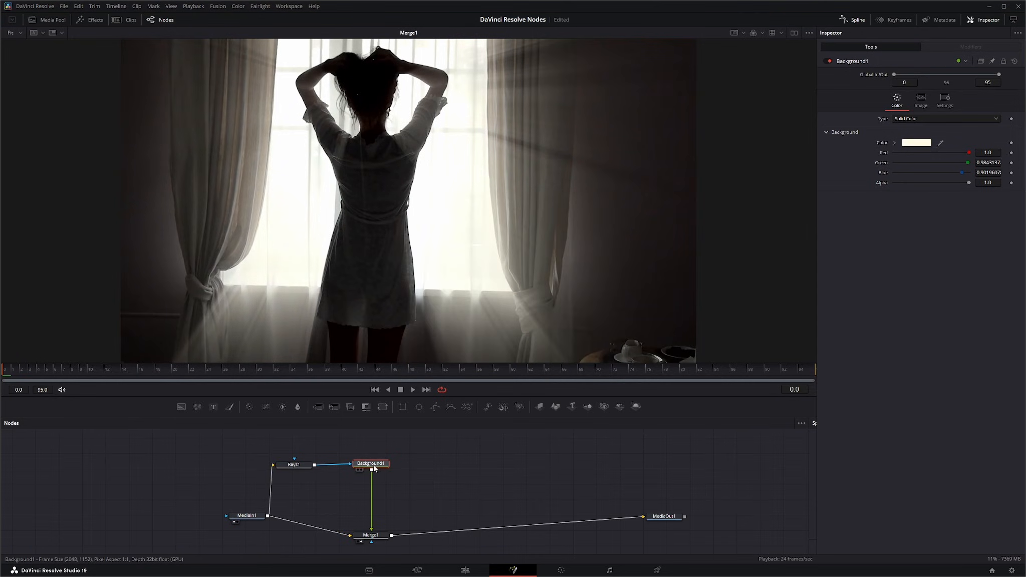
pyautogui.moveTo(372, 465); pyautogui.dragTo(370, 466)
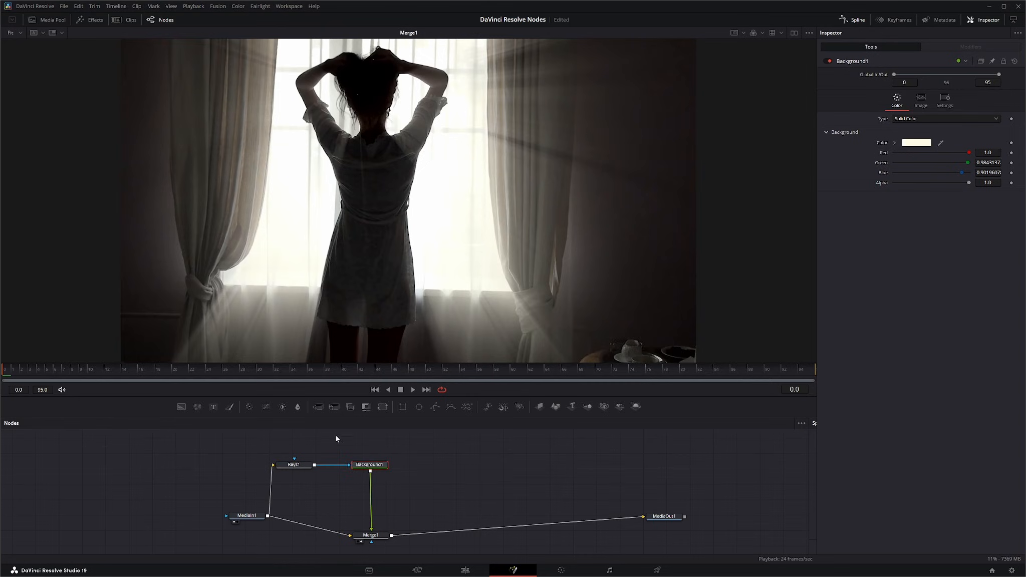
# Step: Insert a Blur node with a blur size of 3.5 between Background1 and Merge1, and preview the playback
pyautogui.moveTo(298, 407); pyautogui.dragTo(371, 493)
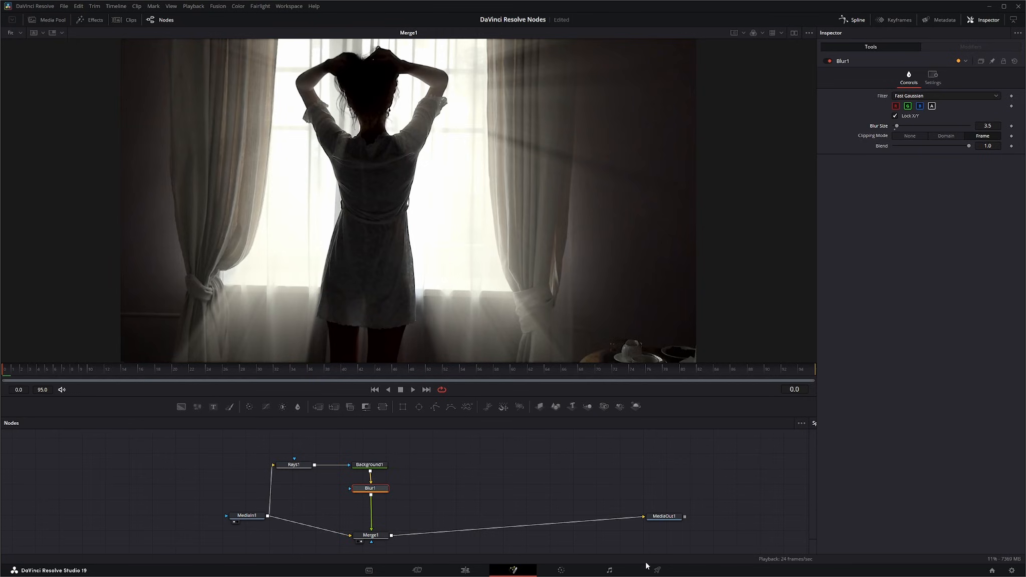
pyautogui.moveTo(664, 516); pyautogui.dragTo(663, 531)
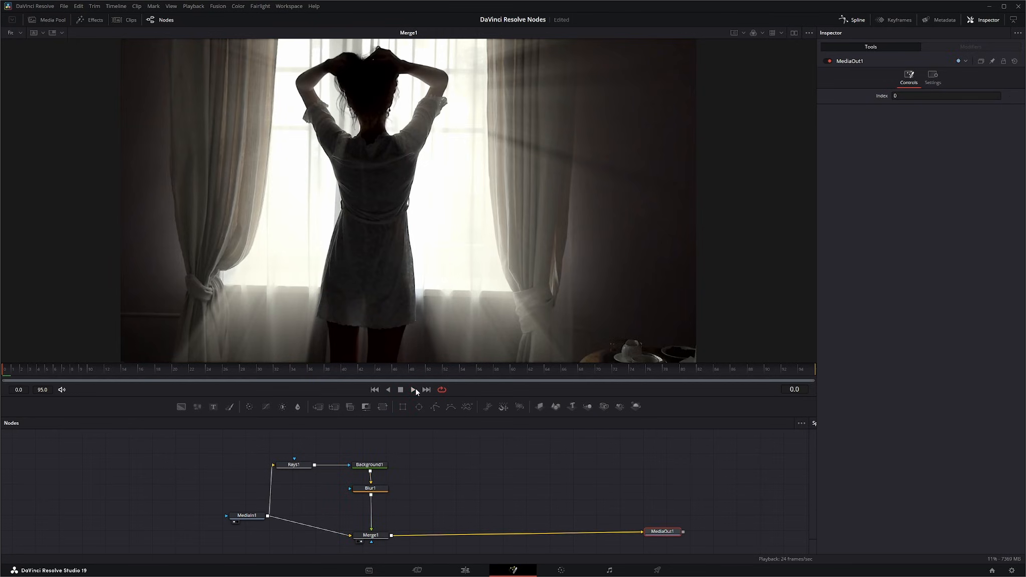
pyautogui.click(414, 389)
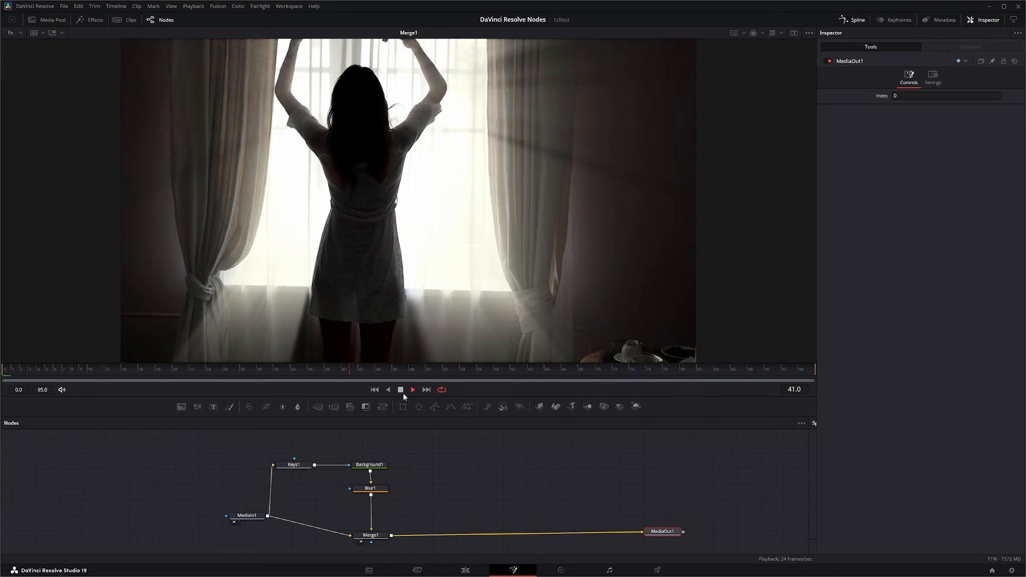
pyautogui.click(400, 390)
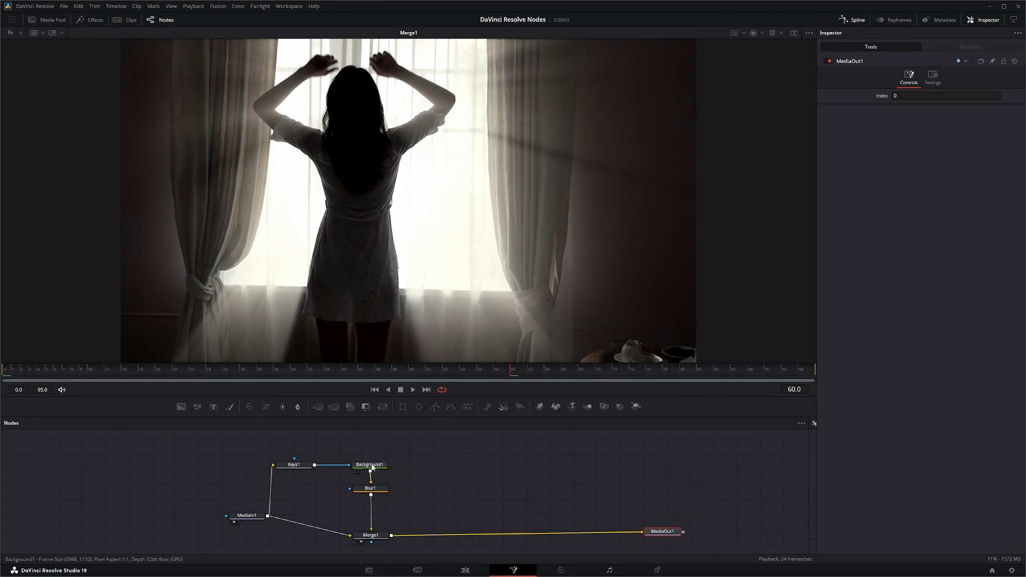
# Step: Add a BSpline mask node and trace its path up the outer edge of the left curtain to above the frame
pyautogui.moveTo(371, 467); pyautogui.dragTo(373, 468)
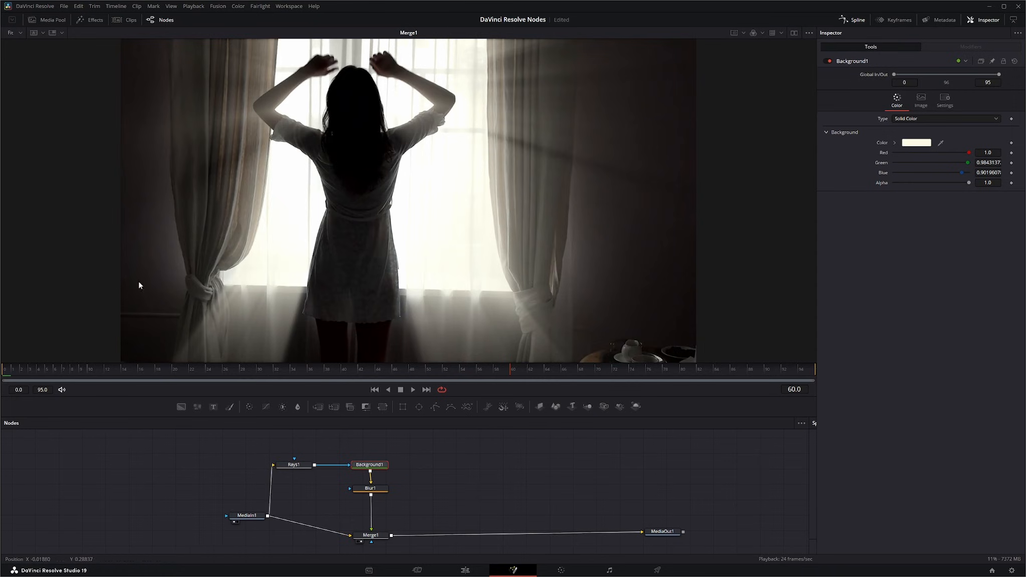
pyautogui.click(448, 408)
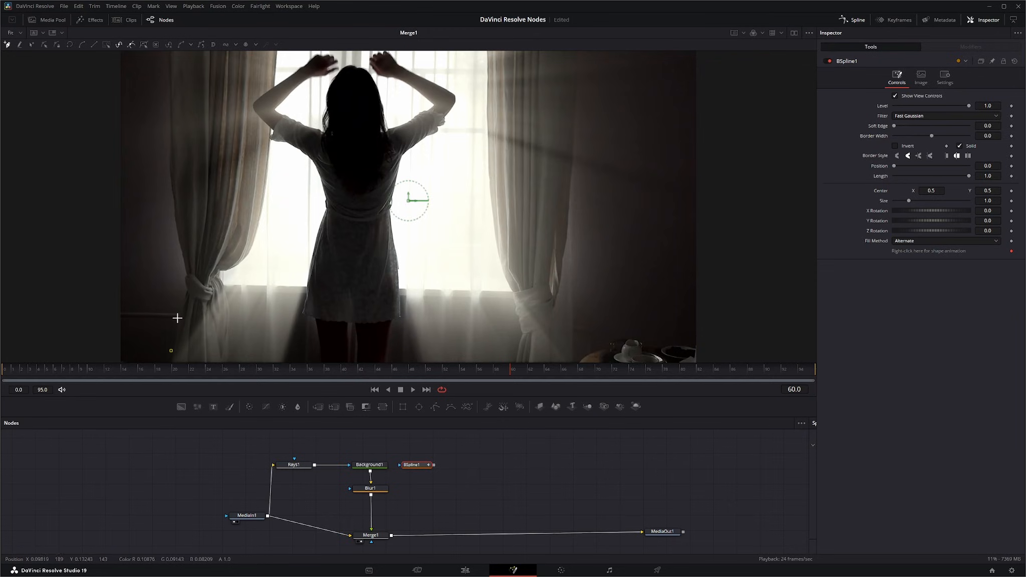
pyautogui.click(186, 291)
pyautogui.click(170, 125)
pyautogui.click(168, 62)
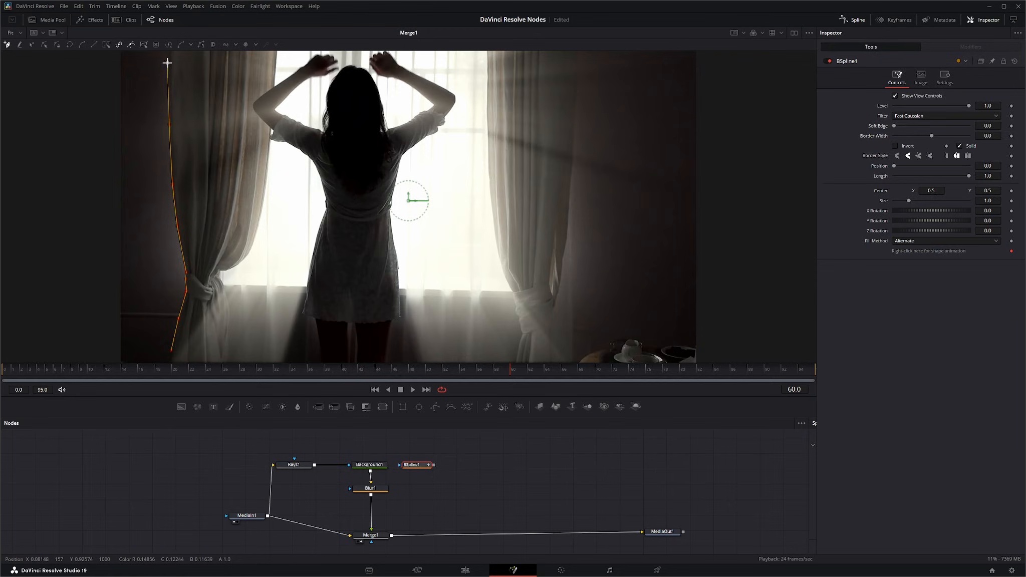
pyautogui.scroll(5, 188, 69)
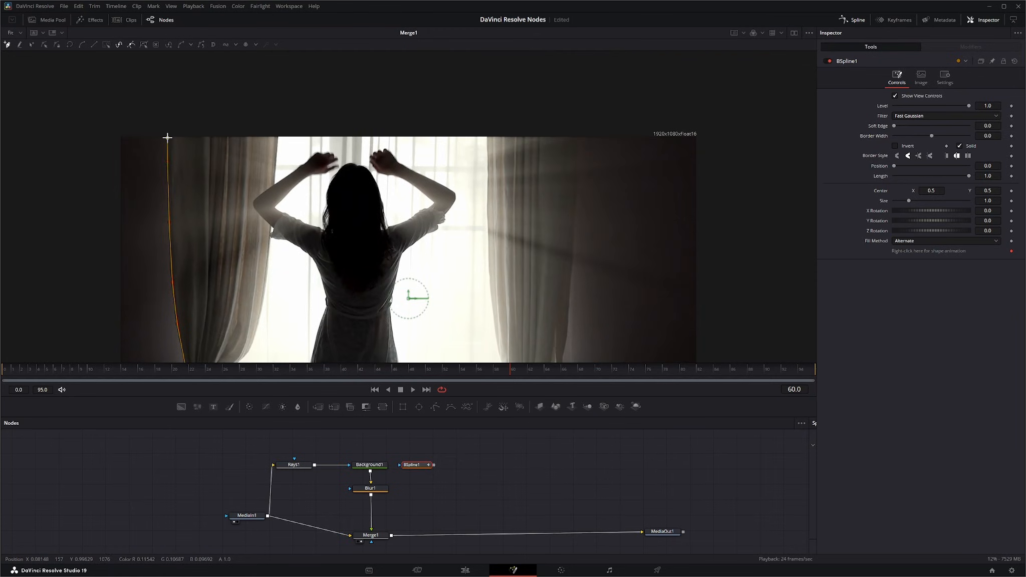
pyautogui.click(166, 115)
# Step: Continue the BSpline path across the top, down the right curtain's outer edge and below the frame, closing the shape
pyautogui.click(579, 118)
pyautogui.click(581, 145)
pyautogui.click(569, 287)
pyautogui.moveTo(581, 290); pyautogui.dragTo(596, 134)
pyautogui.click(583, 180)
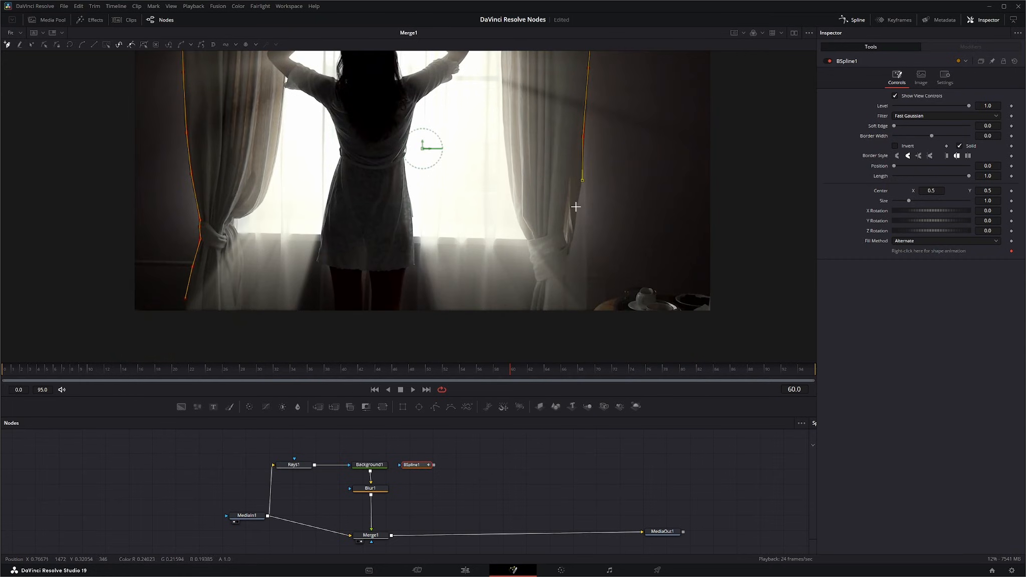
pyautogui.click(564, 327)
pyautogui.click(184, 327)
pyautogui.click(186, 299)
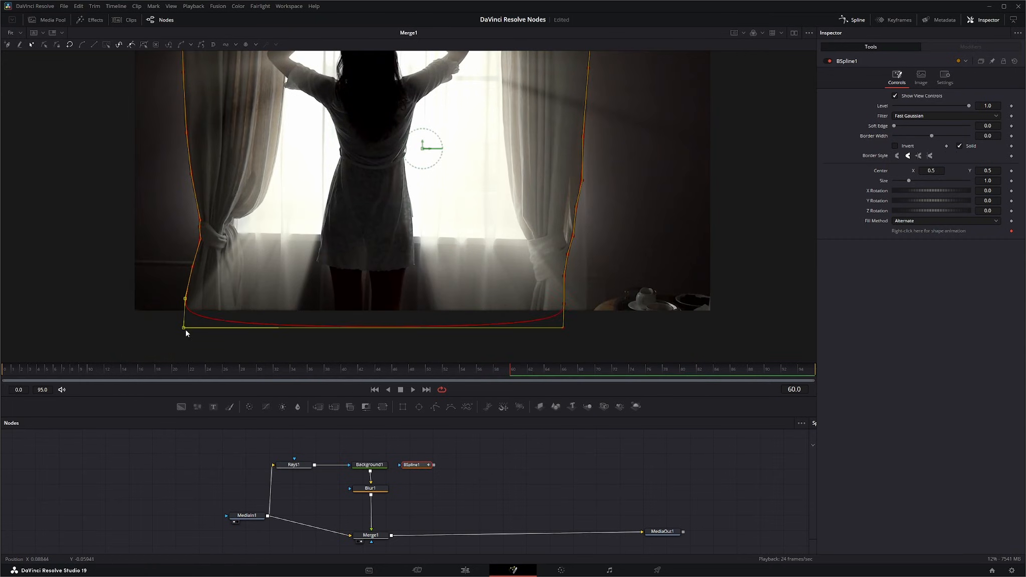
# Step: Make the BSpline mask's bottom and top corner points linear so the corners are sharp
pyautogui.hotkey('shift', 'l')
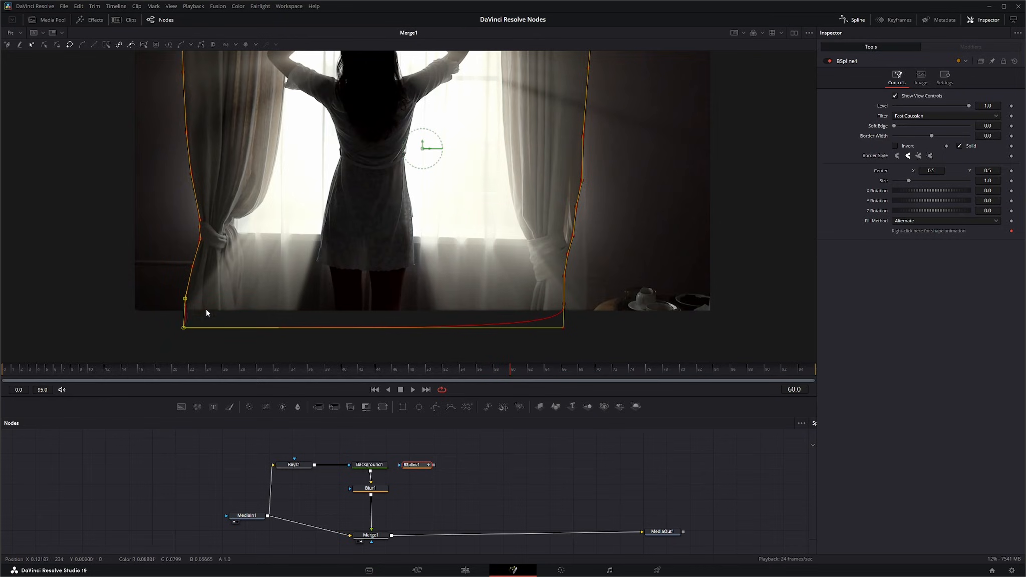
pyautogui.moveTo(541, 344); pyautogui.dragTo(590, 297)
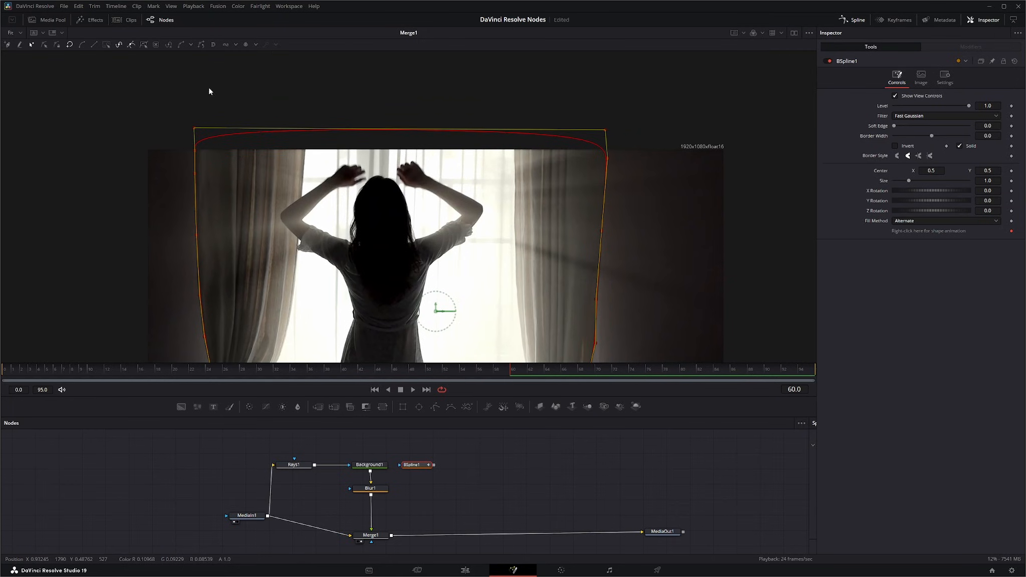
pyautogui.moveTo(174, 109); pyautogui.dragTo(658, 163)
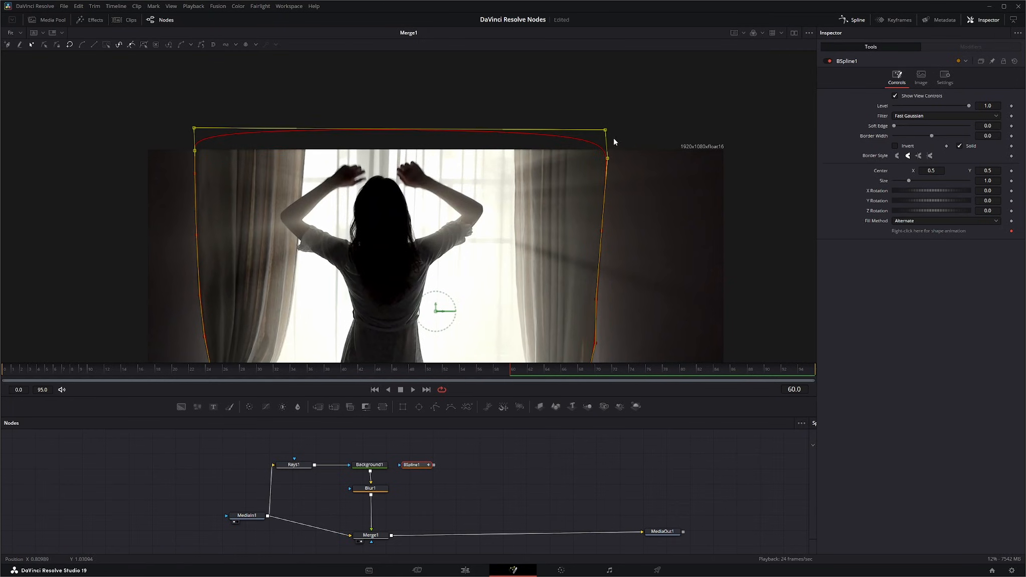
pyautogui.moveTo(606, 130); pyautogui.dragTo(629, 114)
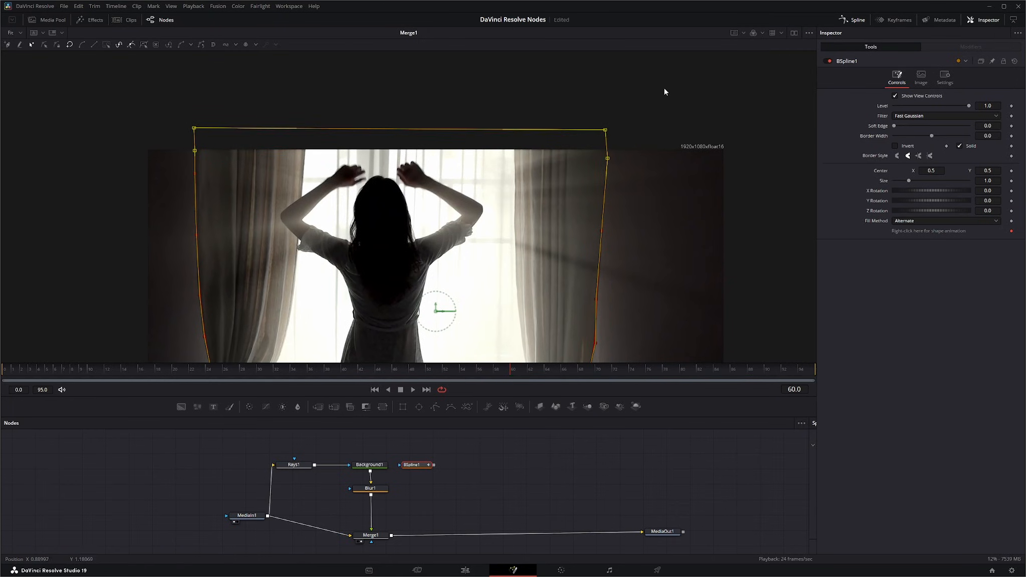
# Step: Move the mask's top corner points farther above the frame and its bottom corner points farther below it
pyautogui.moveTo(162, 100); pyautogui.dragTo(685, 136)
pyautogui.moveTo(618, 142)
pyautogui.mouseDown()
pyautogui.moveTo(637, 228)
pyautogui.moveTo(626, 129)
pyautogui.mouseUp()
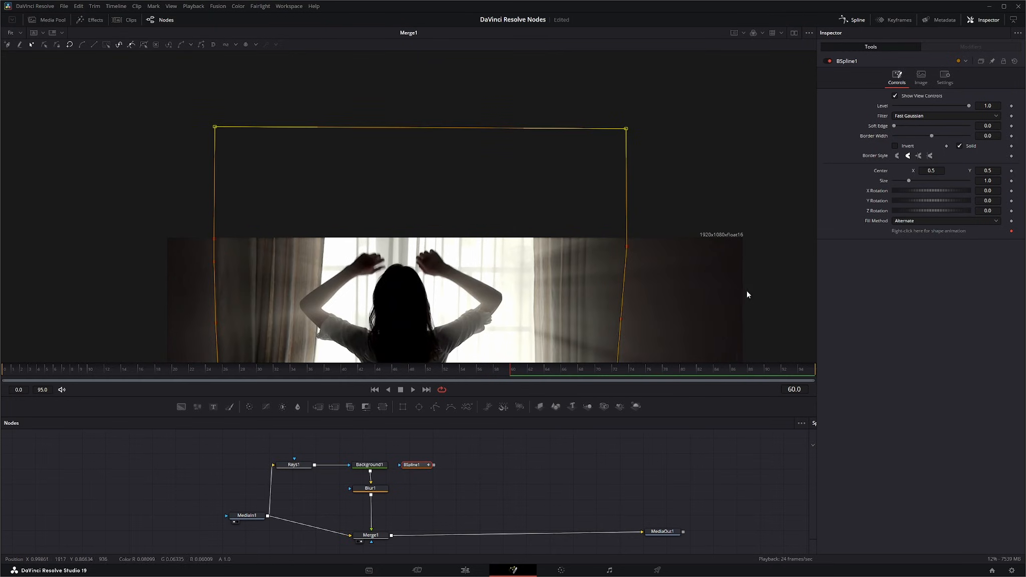
pyautogui.scroll(-10, 747, 294)
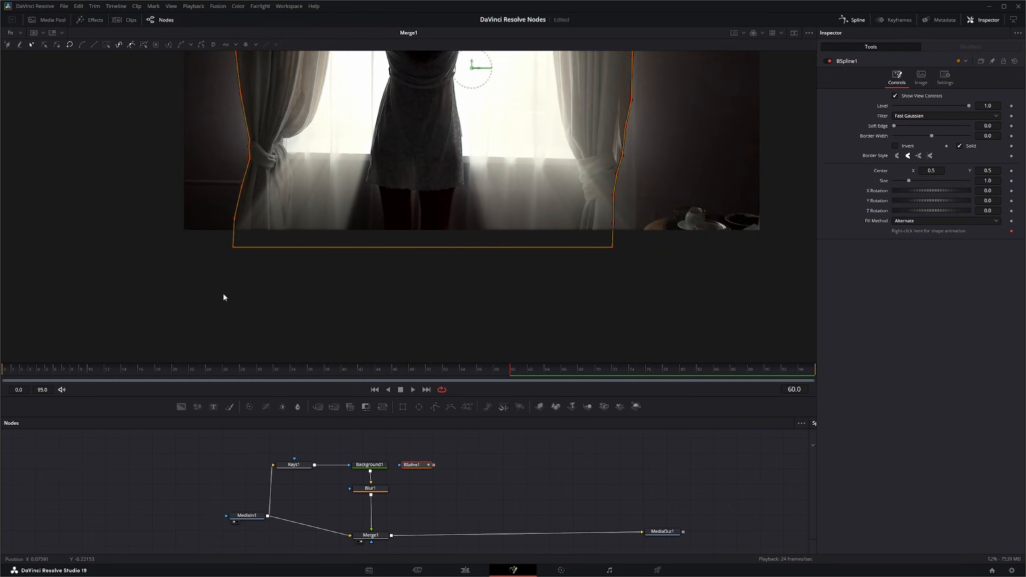
pyautogui.moveTo(184, 274); pyautogui.dragTo(612, 343)
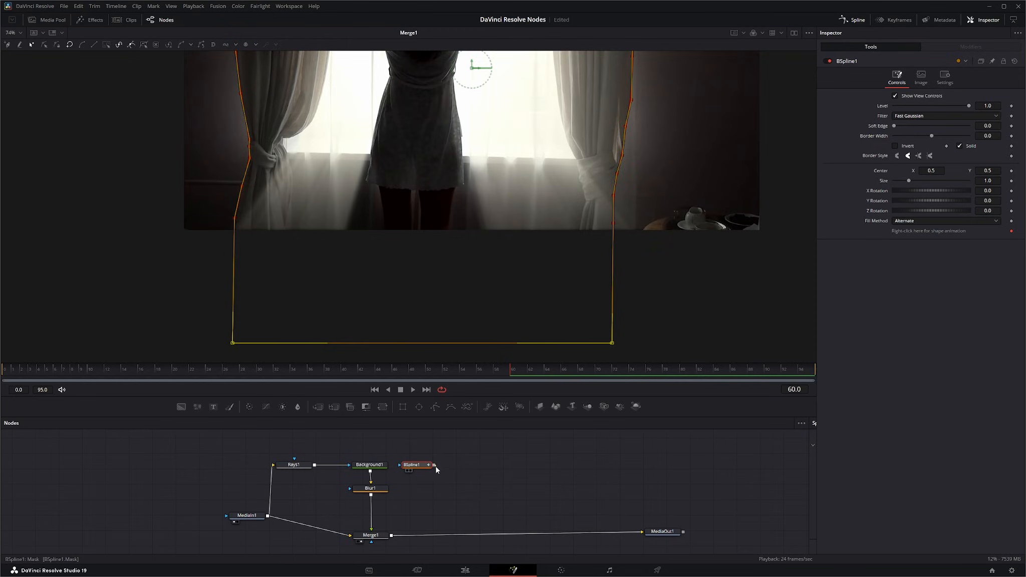
# Step: Connect BSpline1 to Merge1 as its effect mask and set the mask's soft edge to 0.1155
pyautogui.moveTo(435, 466); pyautogui.dragTo(372, 546)
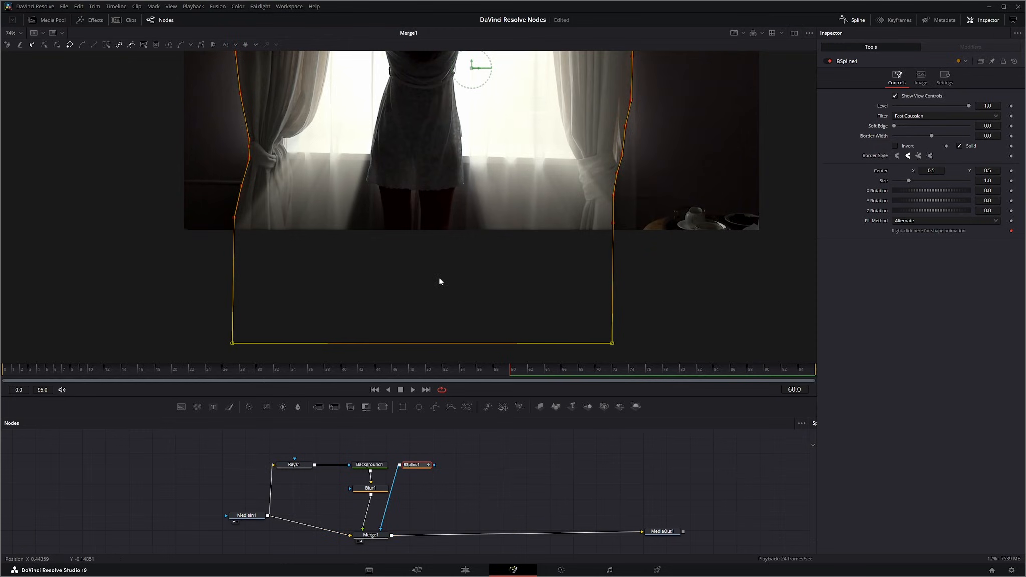
pyautogui.moveTo(440, 279); pyautogui.dragTo(460, 390)
pyautogui.moveTo(439, 216); pyautogui.dragTo(433, 261)
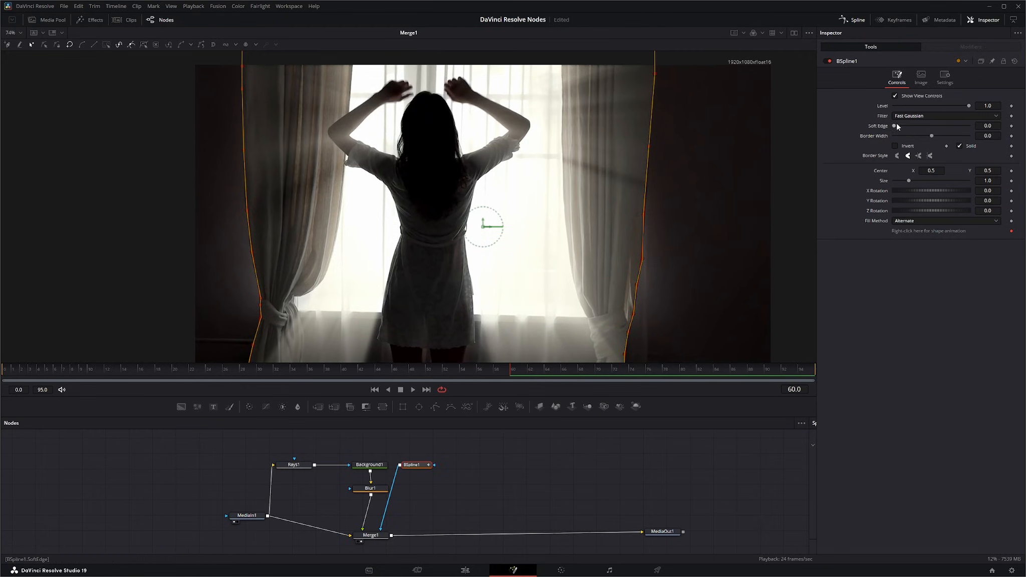
pyautogui.moveTo(895, 126); pyautogui.dragTo(903, 128)
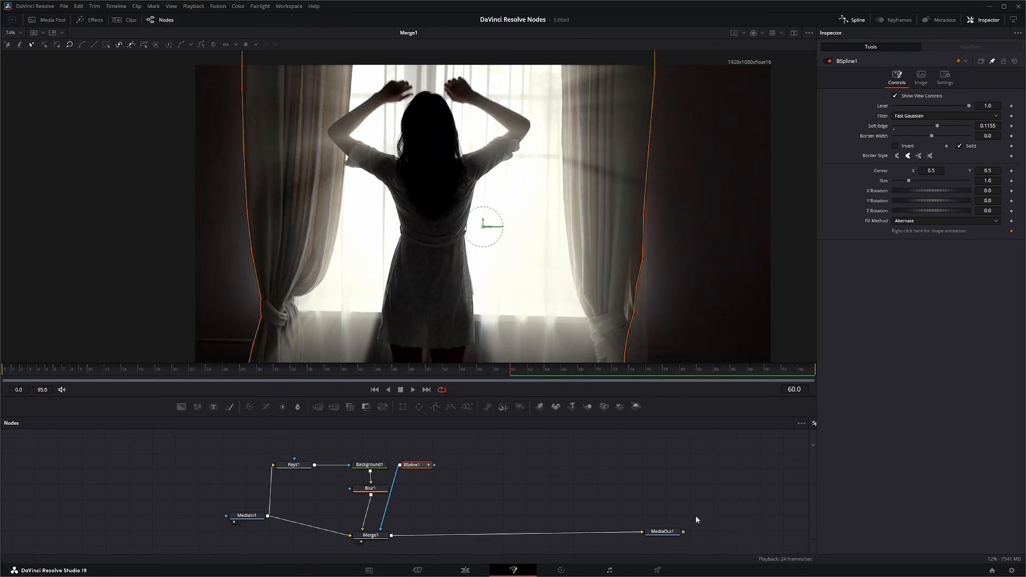
# Step: Show MediaOut1 in the viewer and set the soft edge of BSpline1 to 0.0781
pyautogui.moveTo(672, 533); pyautogui.dragTo(693, 303)
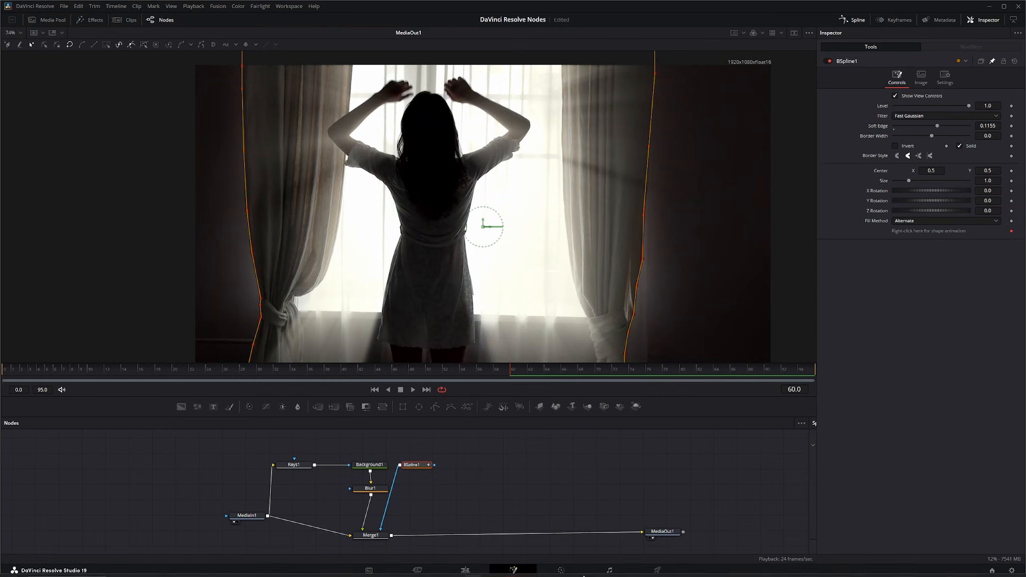
pyautogui.click(666, 537)
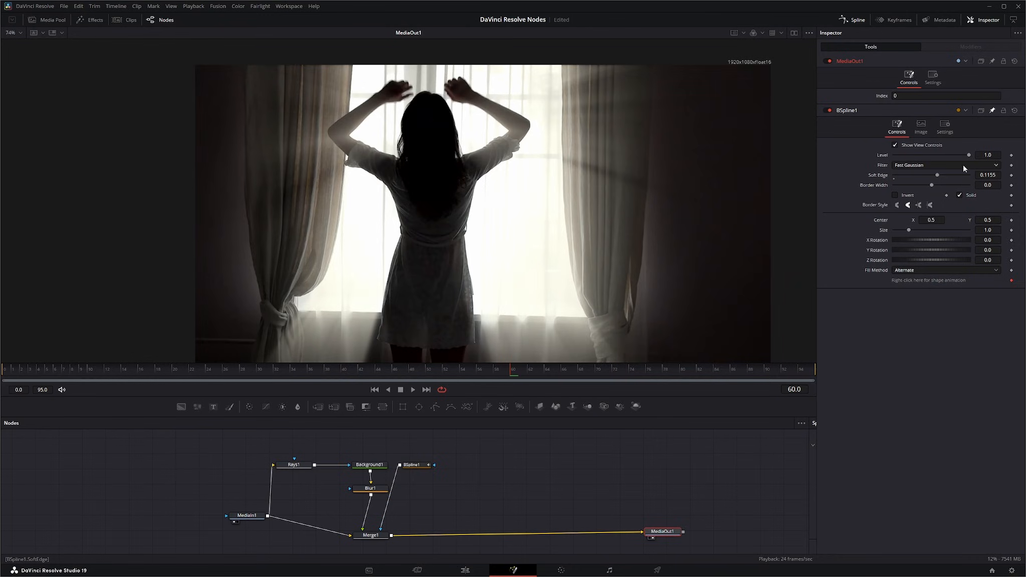
pyautogui.moveTo(939, 175)
pyautogui.mouseDown()
pyautogui.moveTo(908, 176)
pyautogui.moveTo(953, 172)
pyautogui.moveTo(890, 176)
pyautogui.moveTo(923, 175)
pyautogui.mouseUp()
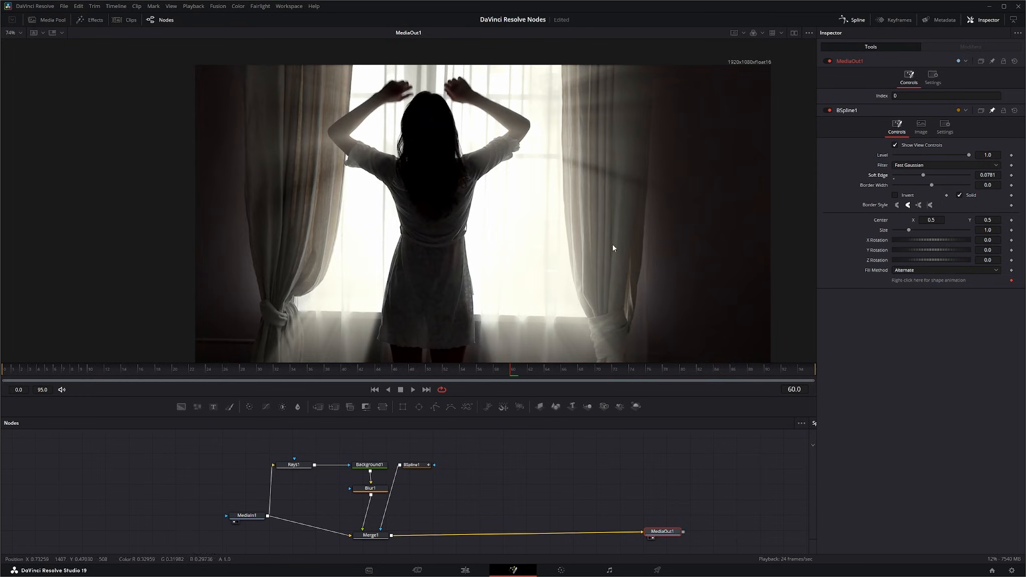
# Step: Play the masked result, fit the image to the viewer and compare MediaIn1 with MediaOut1 in dual viewers
pyautogui.click(414, 389)
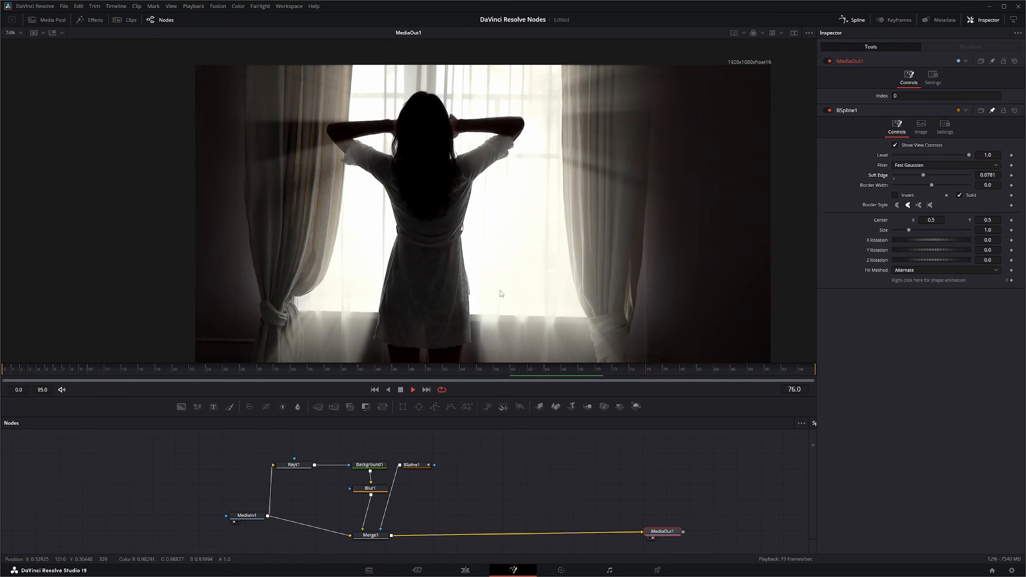
pyautogui.click(20, 32)
pyautogui.click(15, 45)
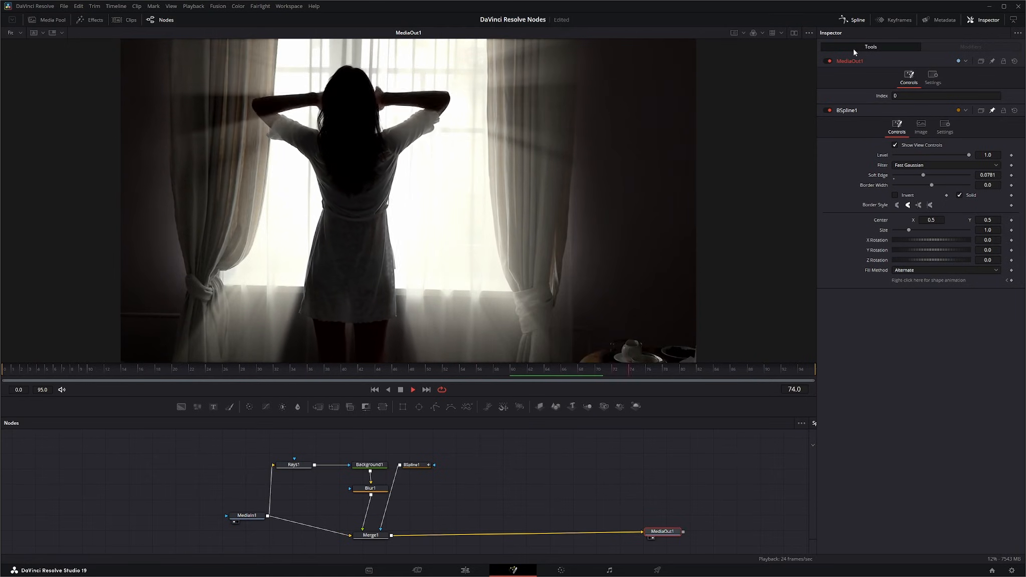
pyautogui.click(795, 33)
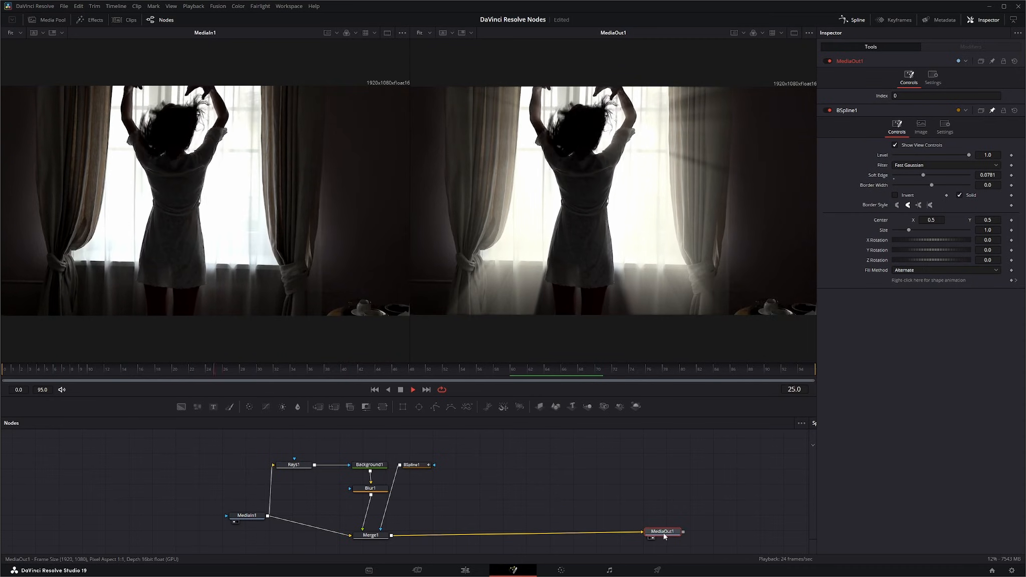
# Step: Move the MediaOut1 node farther from Merge1, and stop playback at the first frame
pyautogui.moveTo(664, 536); pyautogui.dragTo(705, 537)
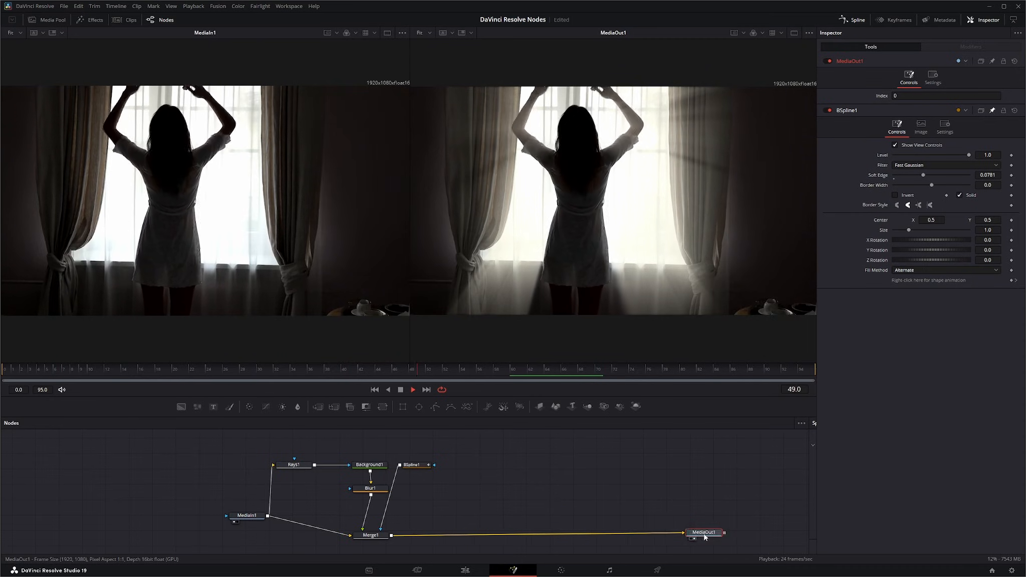
pyautogui.click(400, 390)
pyautogui.click(375, 390)
pyautogui.click(494, 473)
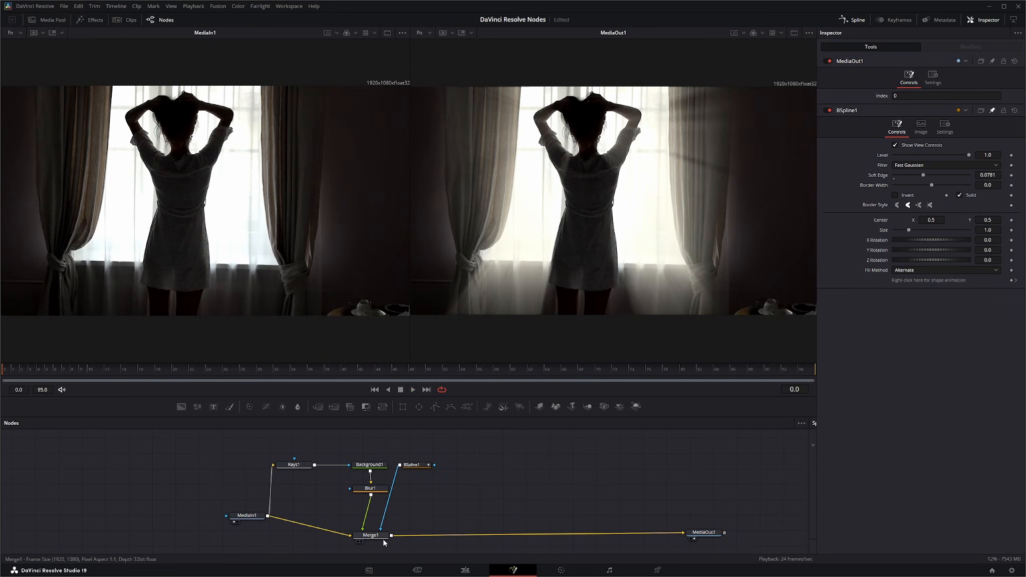
# Step: Set the blend of Merge1 to 0.61 while previewing playback, and return to the first frame
pyautogui.click(368, 538)
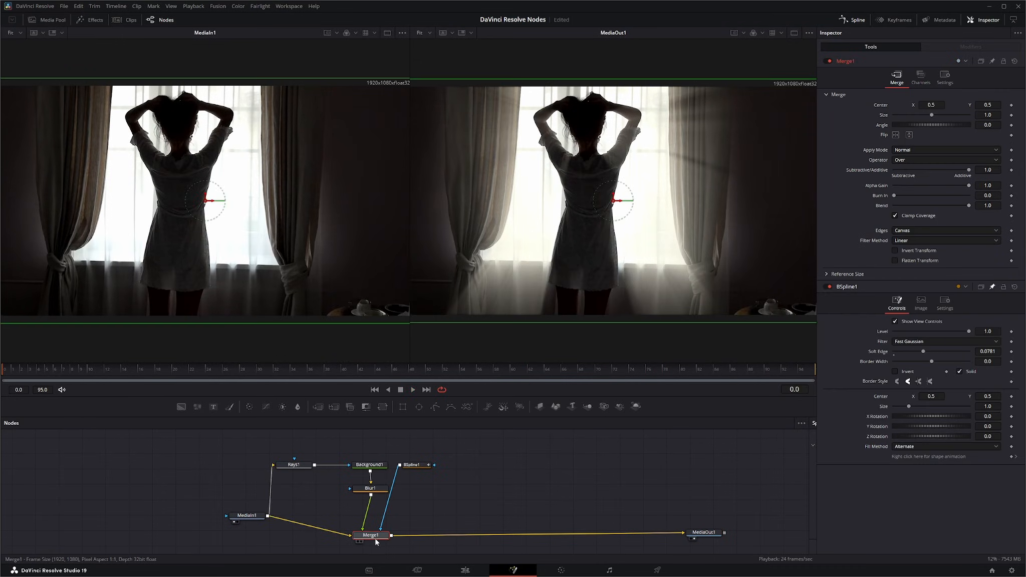
pyautogui.click(945, 76)
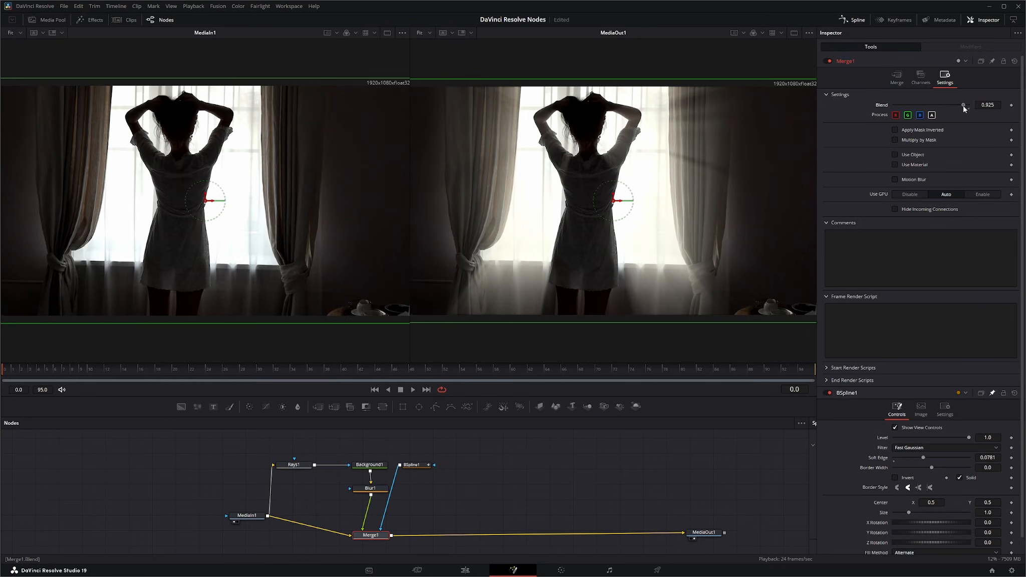
pyautogui.moveTo(963, 106); pyautogui.dragTo(945, 105)
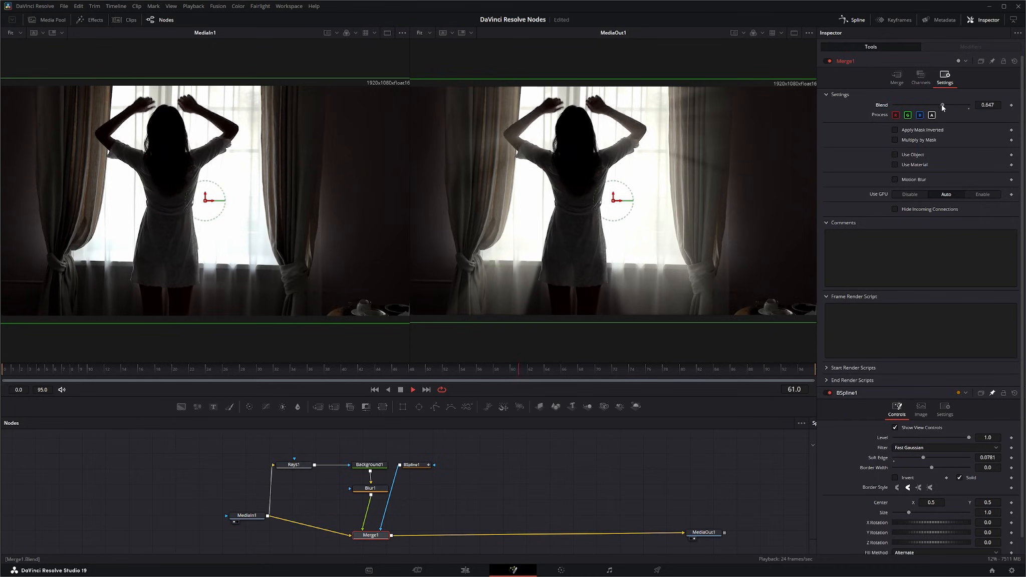
pyautogui.moveTo(945, 106); pyautogui.dragTo(940, 106)
pyautogui.click(402, 390)
pyautogui.click(401, 390)
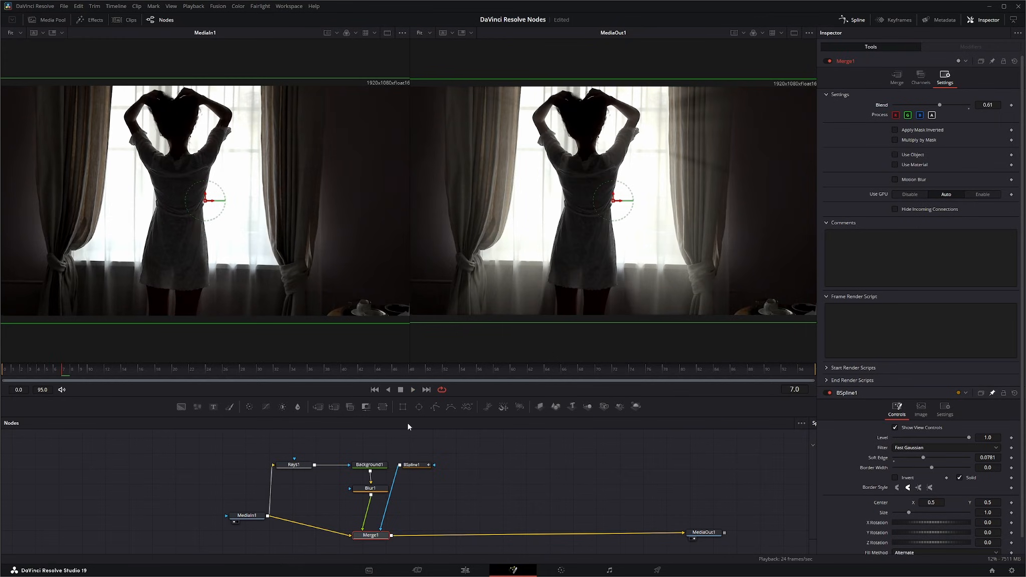
pyautogui.click(376, 392)
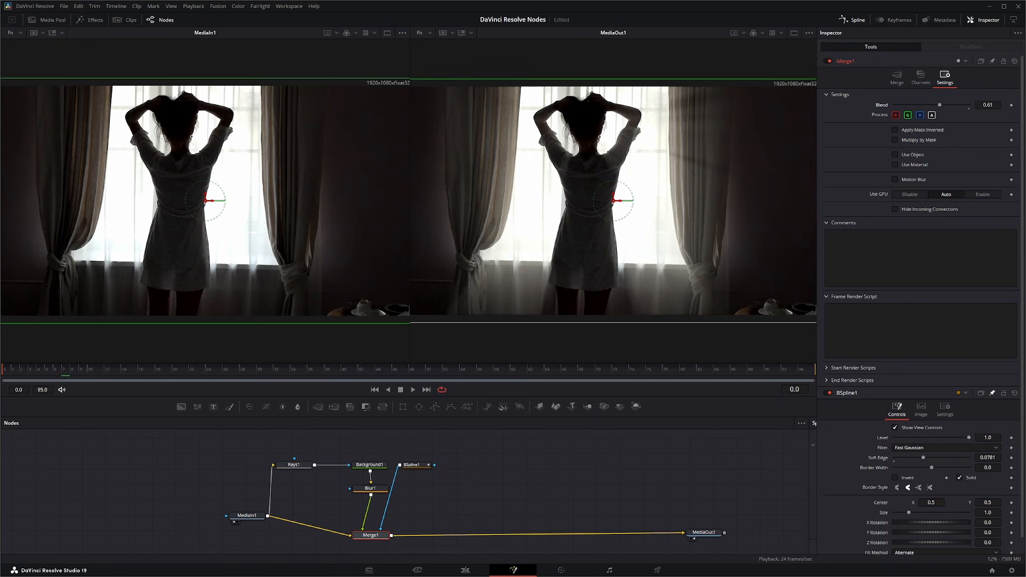
# Step: Bring the Particles_08.mp4 clip from File Explorer into the node graph beside BSpline1
pyautogui.moveTo(226, 576)
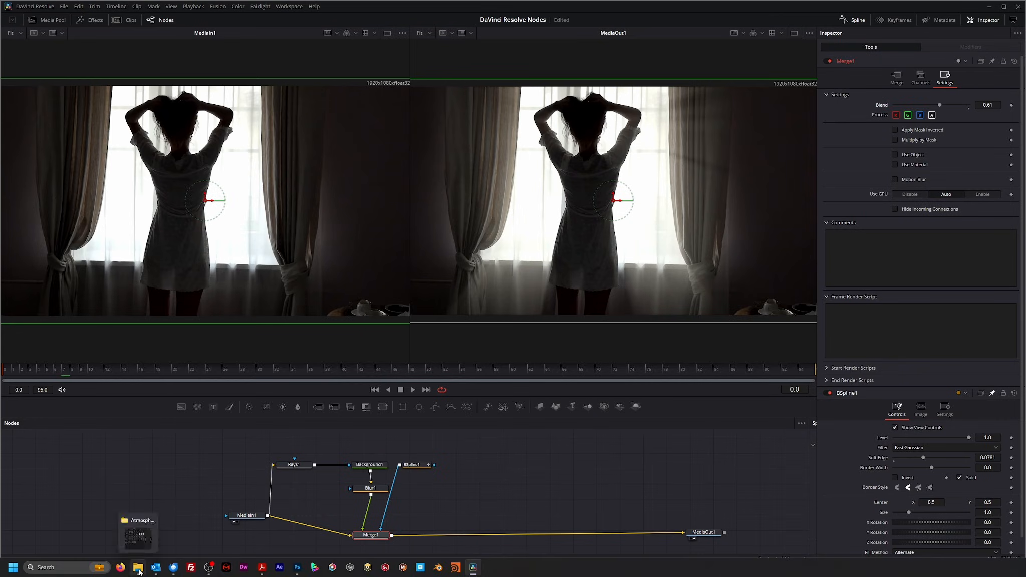
pyautogui.click(138, 568)
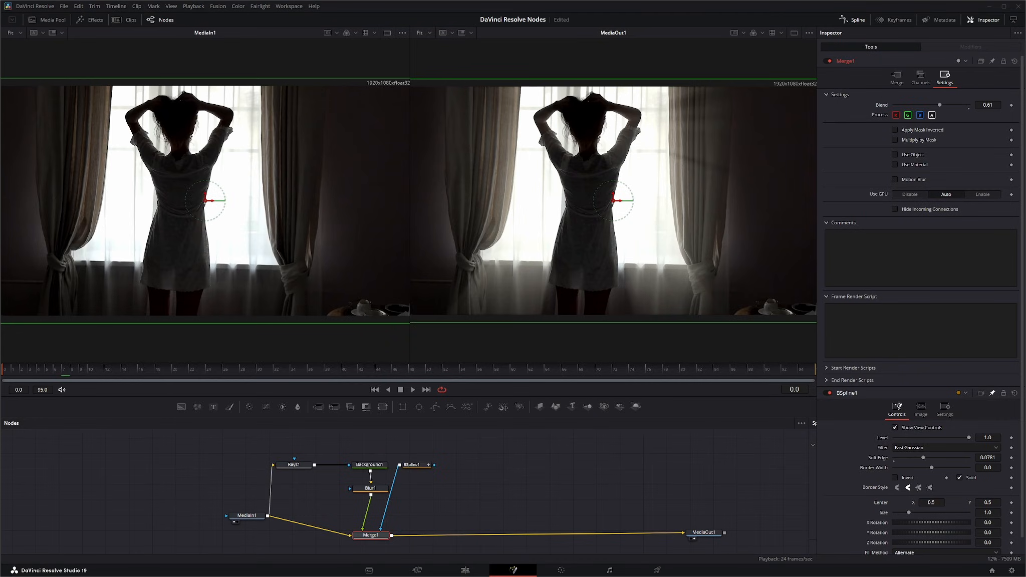
pyautogui.moveTo(633, 488); pyautogui.dragTo(497, 470)
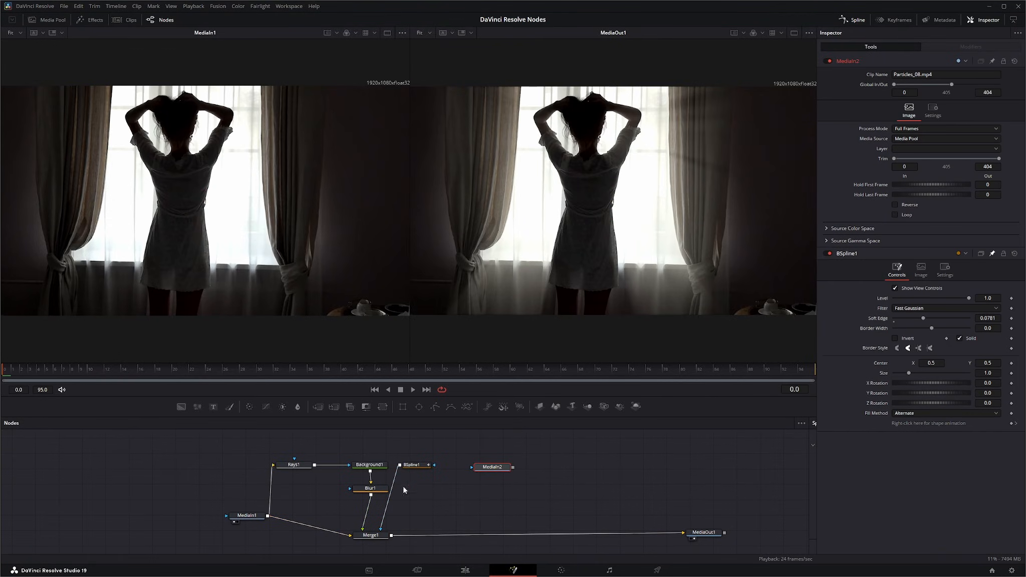
# Step: Insert a Merge node between Merge1 and MediaOut1, connect MediaIn2 as its foreground and align MediaIn2 above it
pyautogui.moveTo(318, 407); pyautogui.dragTo(482, 534)
pyautogui.moveTo(512, 466); pyautogui.dragTo(483, 529)
pyautogui.moveTo(493, 472); pyautogui.dragTo(482, 471)
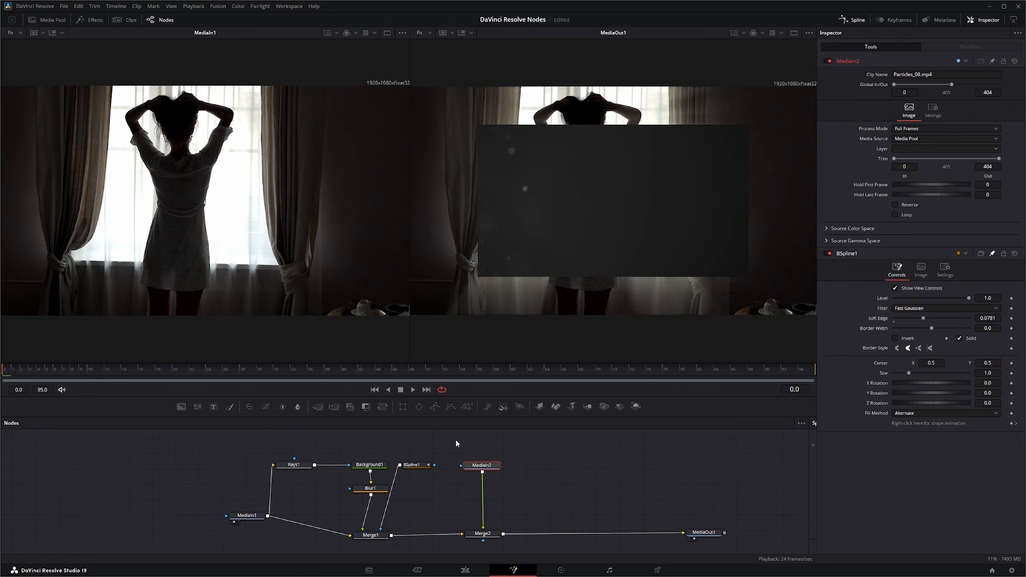
# Step: Insert a Transform node between MediaIn2 and Merge2 and set its size to 1.564 so the particles fill the frame
pyautogui.moveTo(298, 407); pyautogui.dragTo(482, 506)
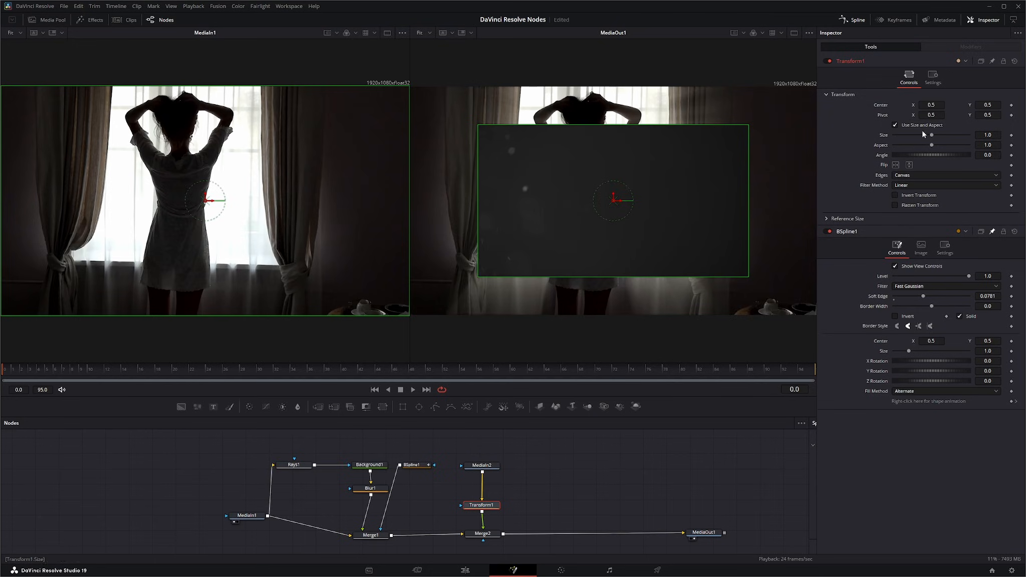
pyautogui.moveTo(932, 134); pyautogui.dragTo(899, 136)
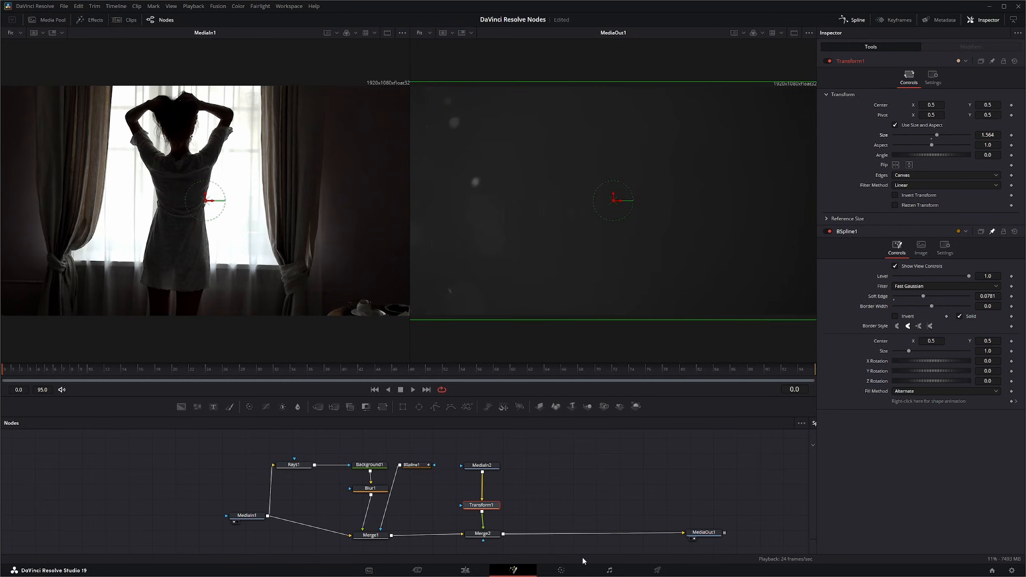
# Step: Set the apply mode of Merge2 to Screen so the particles overlay the footage
pyautogui.click(483, 535)
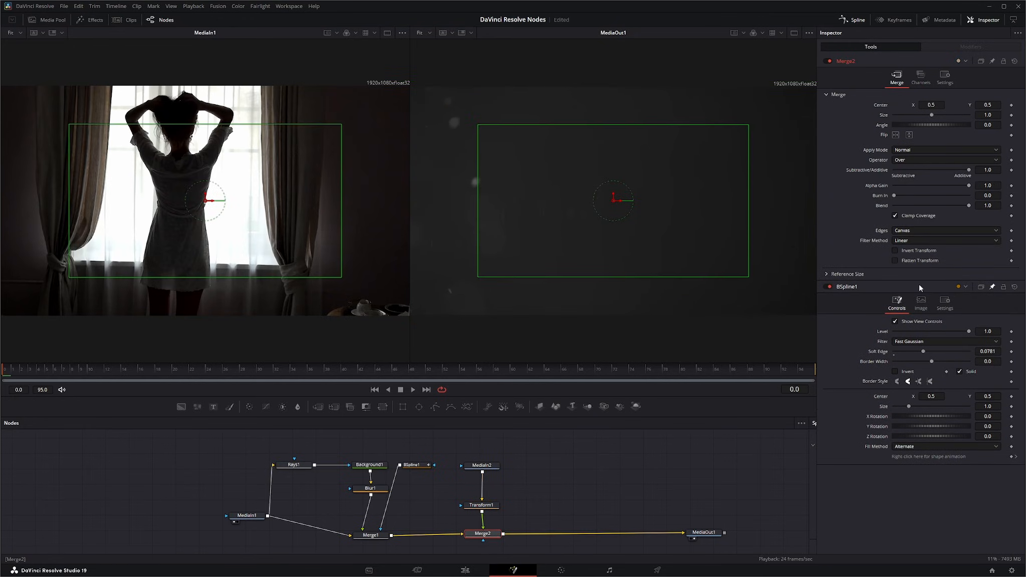
pyautogui.click(905, 151)
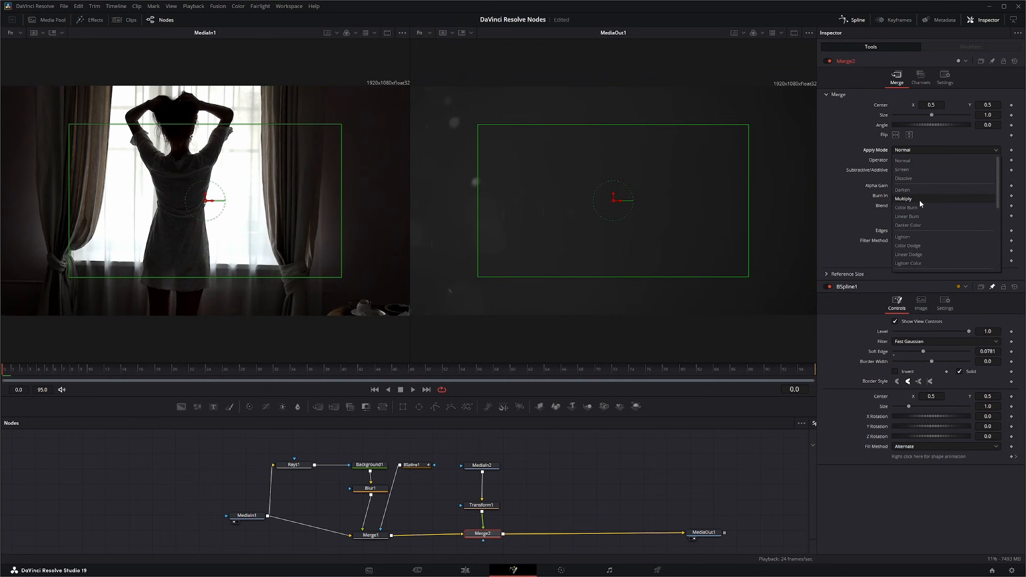
pyautogui.click(914, 168)
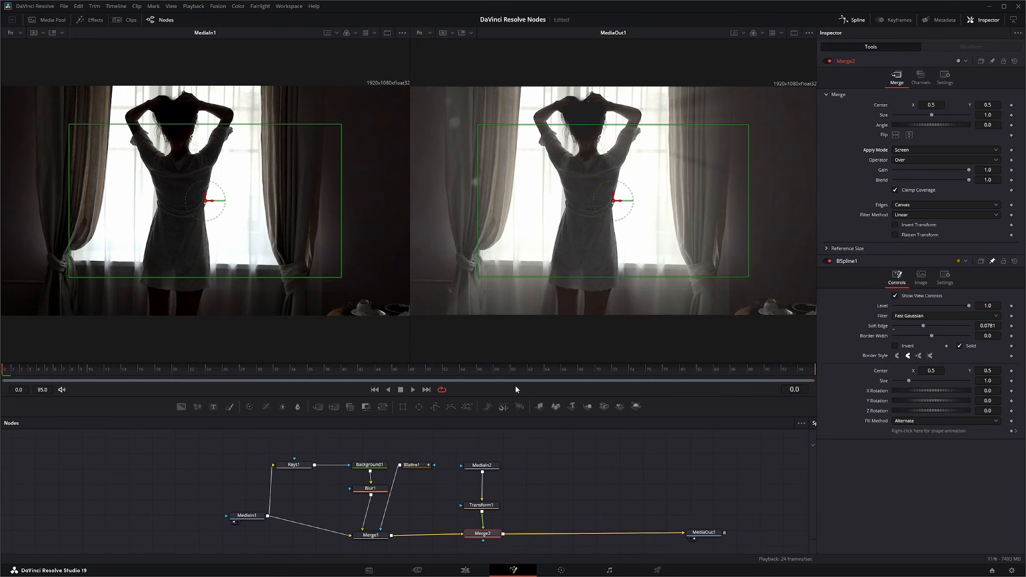
# Step: Change the apply mode of Merge1 to Screen for the light rays
pyautogui.click(371, 537)
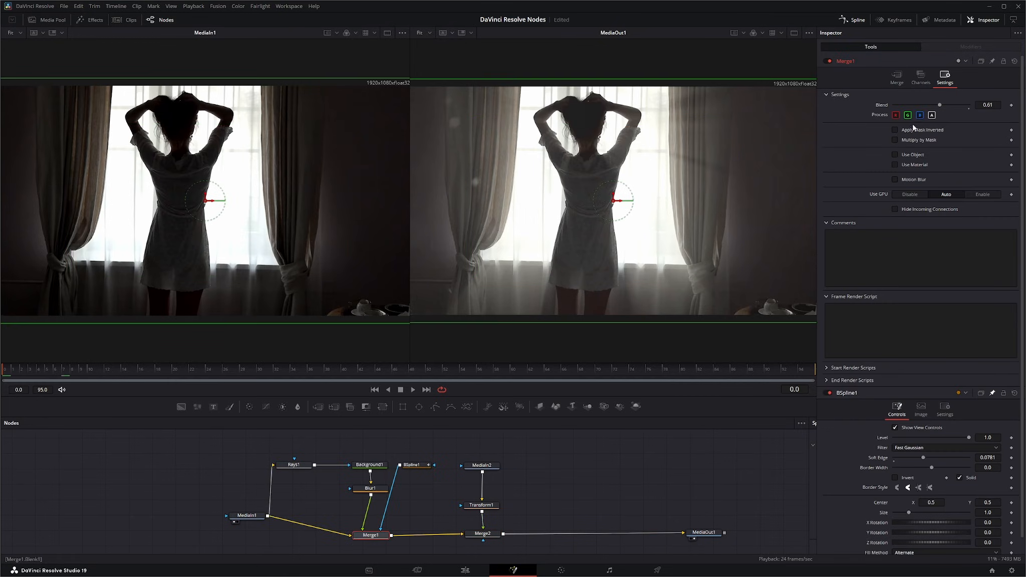
pyautogui.click(897, 77)
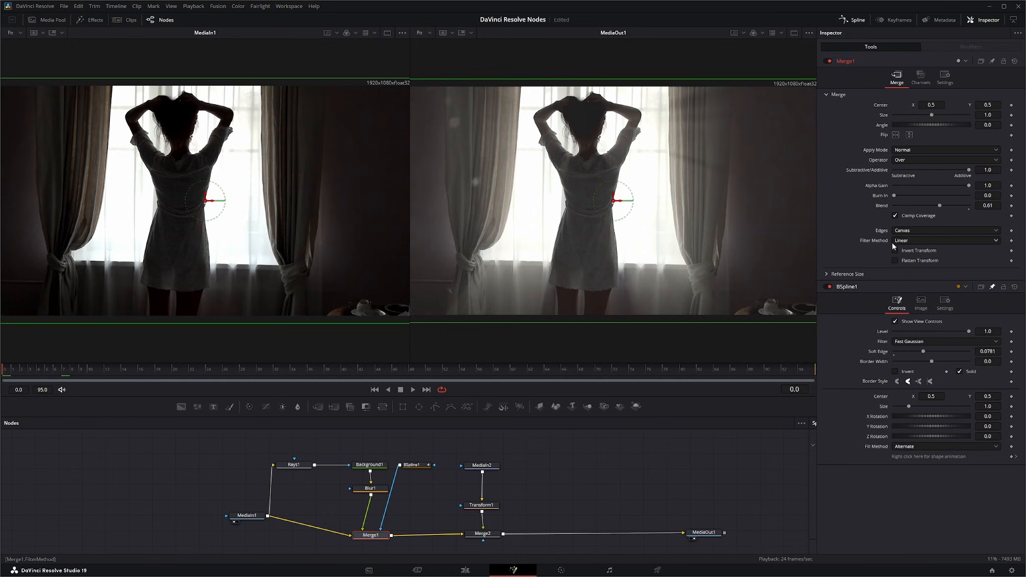
pyautogui.click(906, 151)
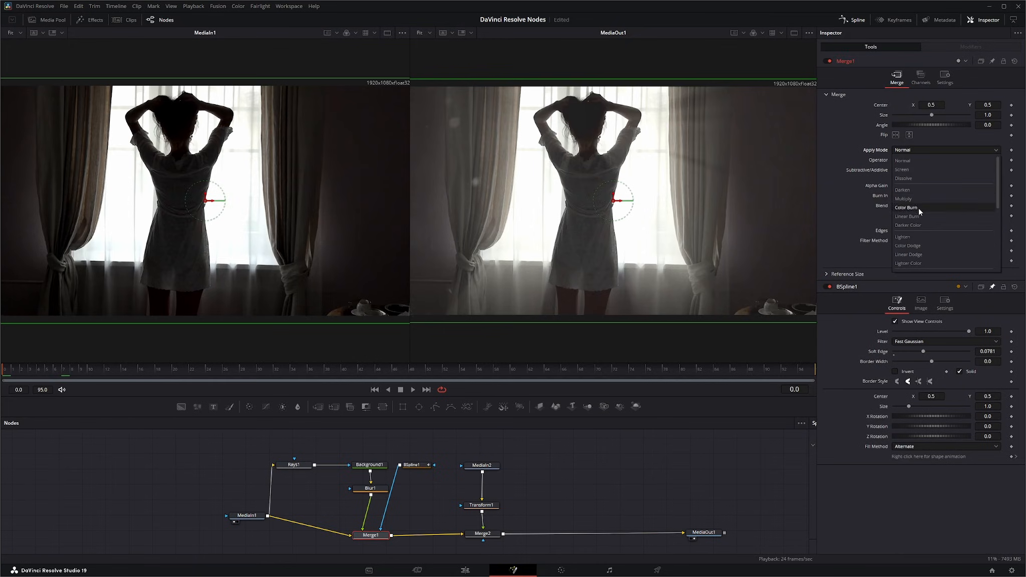
pyautogui.click(912, 166)
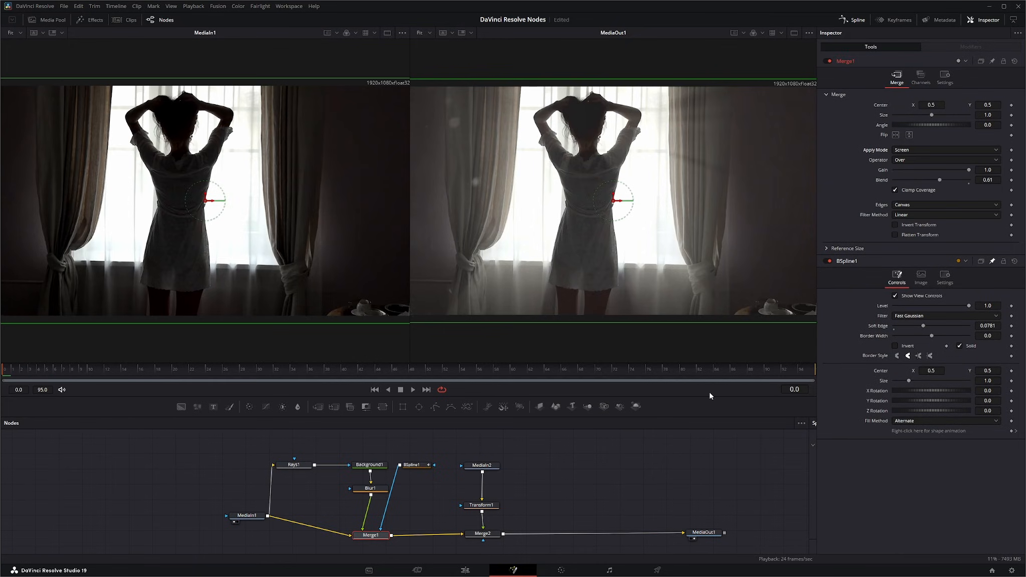
# Step: Play back the composite to check the rays and particles, and return to the first frame
pyautogui.click(414, 390)
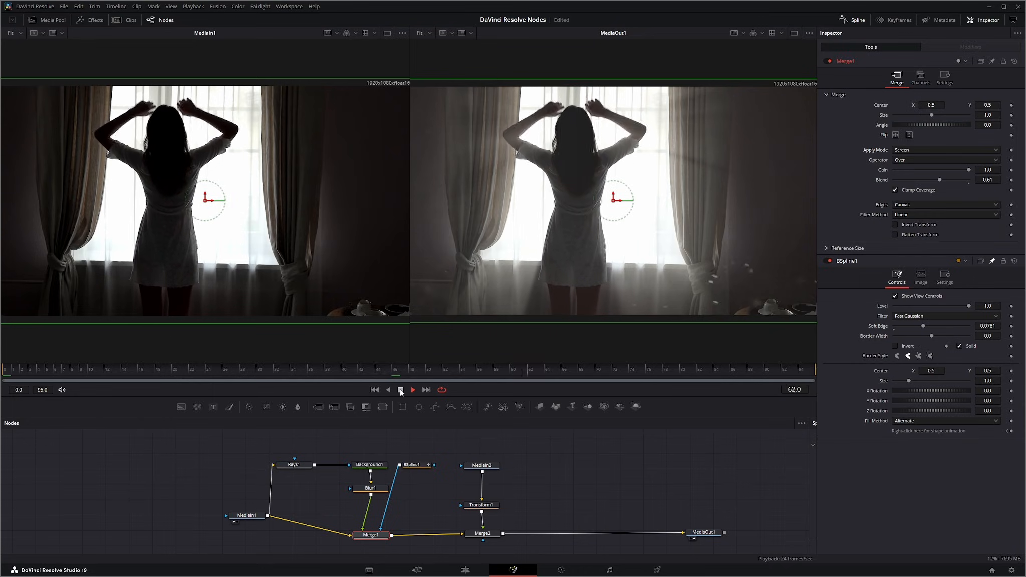
pyautogui.click(401, 390)
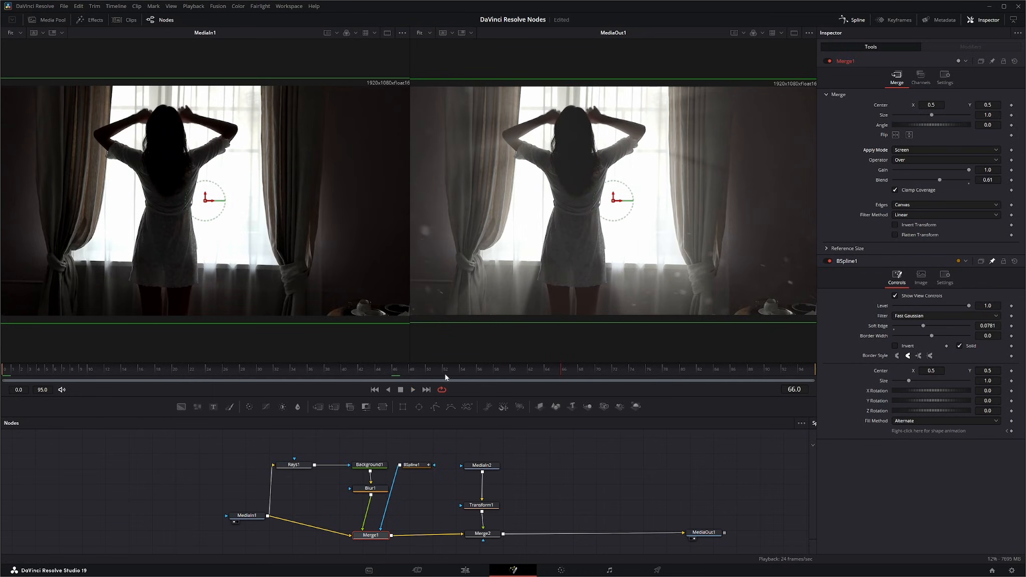
pyautogui.click(372, 391)
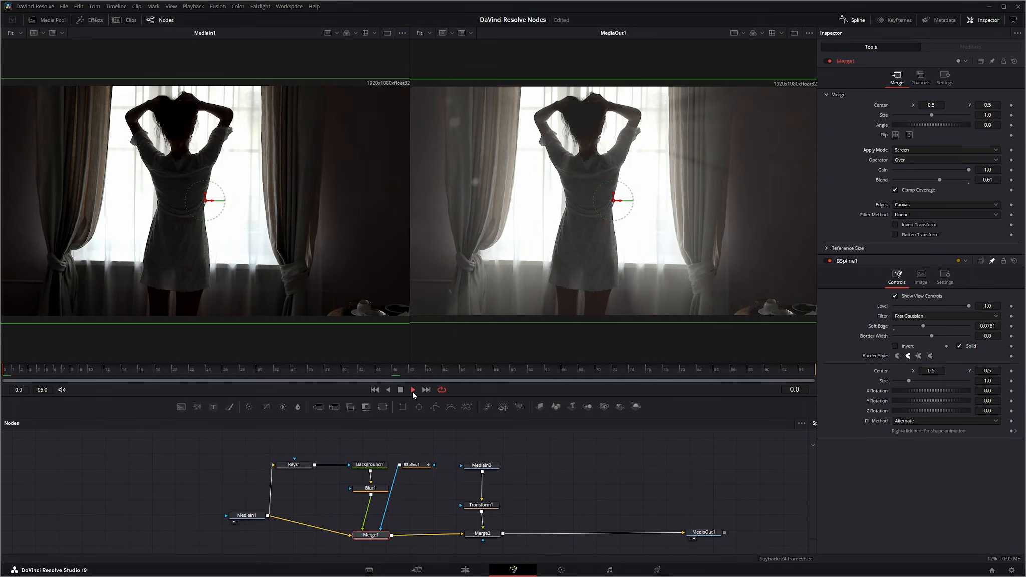
pyautogui.click(401, 390)
pyautogui.click(374, 390)
# Step: Insert a TimeSpeed node between MediaIn2 and Transform1
pyautogui.click(482, 466)
pyautogui.press('space')
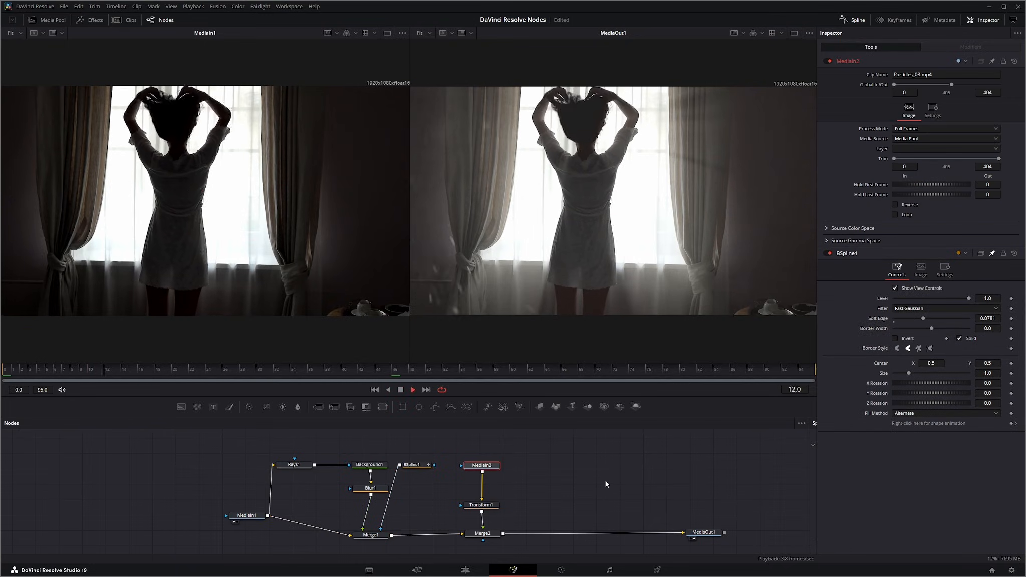
pyautogui.hotkey('shift', 'space')
pyautogui.write('ray')
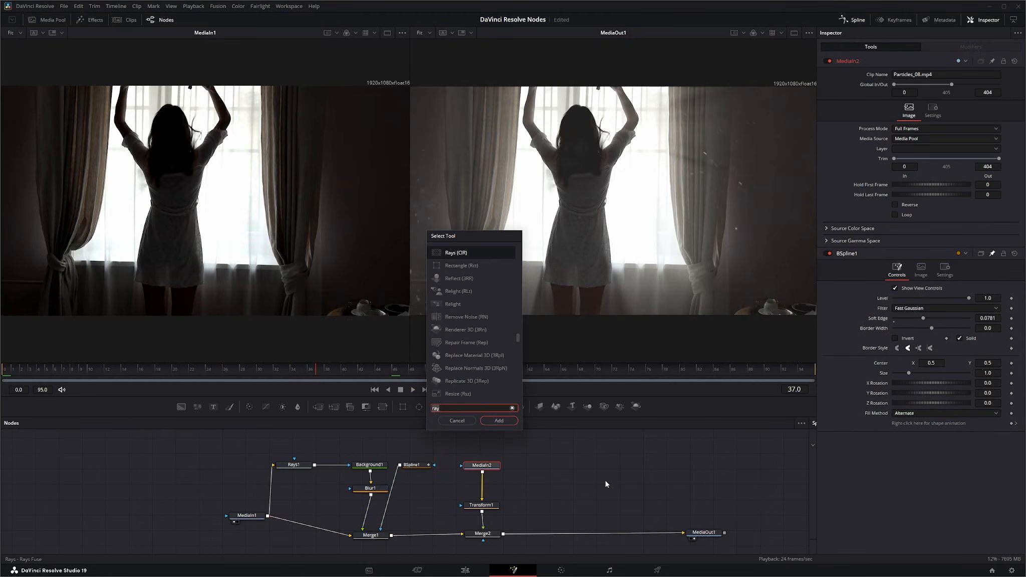
pyautogui.press('BackSpace')
pyautogui.press('BackSpace')
pyautogui.press('BackSpace')
pyautogui.write('ti')
pyautogui.press('Return')
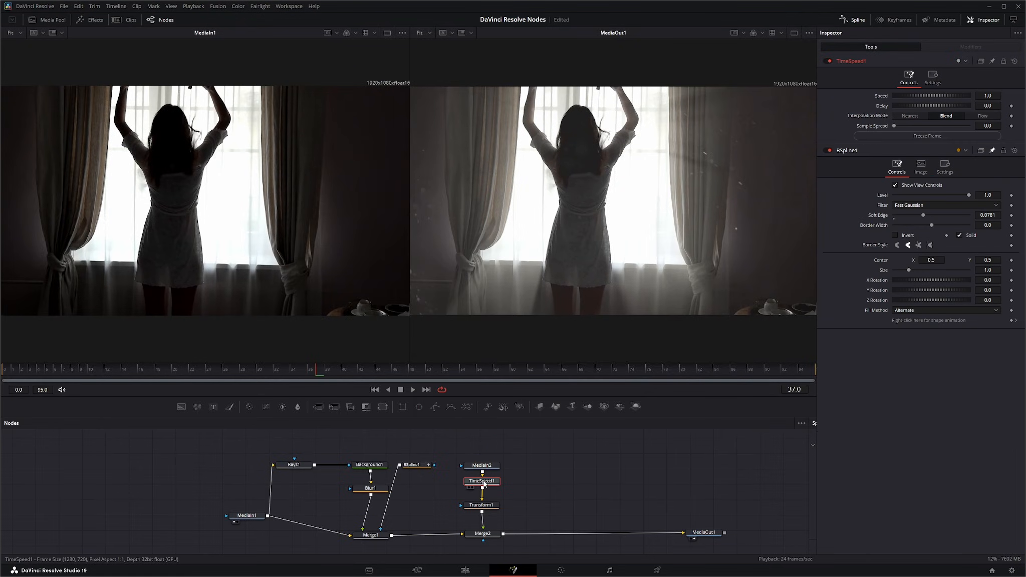
# Step: Set the speed of TimeSpeed1 to 0.5 to slow down the particles
pyautogui.click(993, 96)
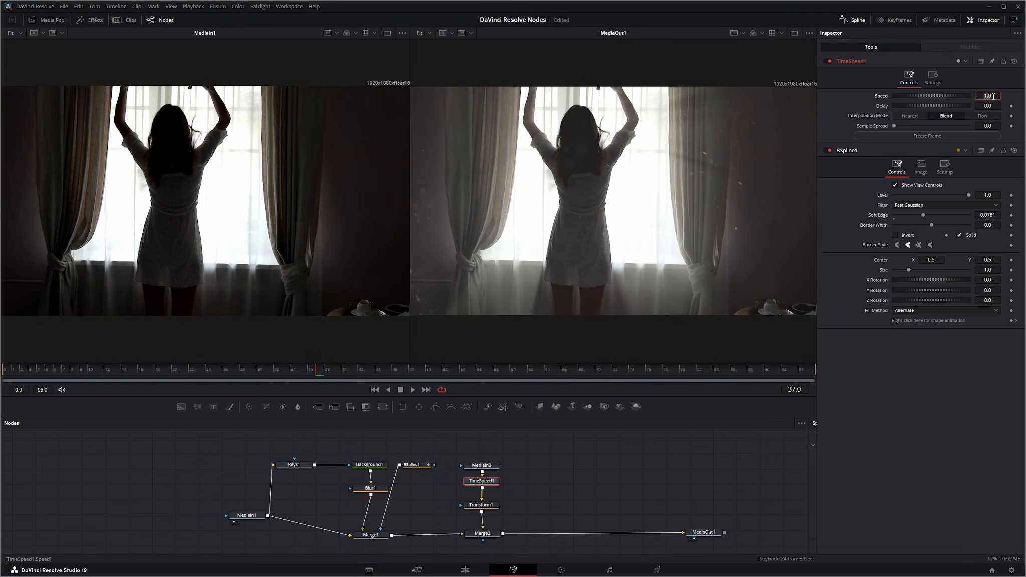
pyautogui.write('0.5')
pyautogui.press('Tab')
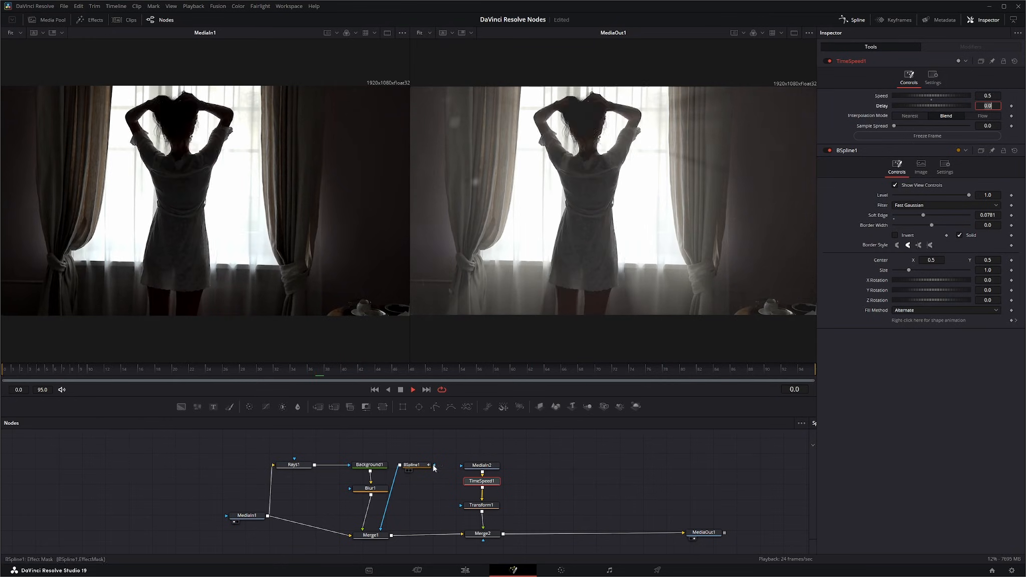
# Step: Connect BSpline1 to Merge2 as its effect mask and set the blend of Merge2 to 0.31
pyautogui.moveTo(400, 465); pyautogui.dragTo(482, 538)
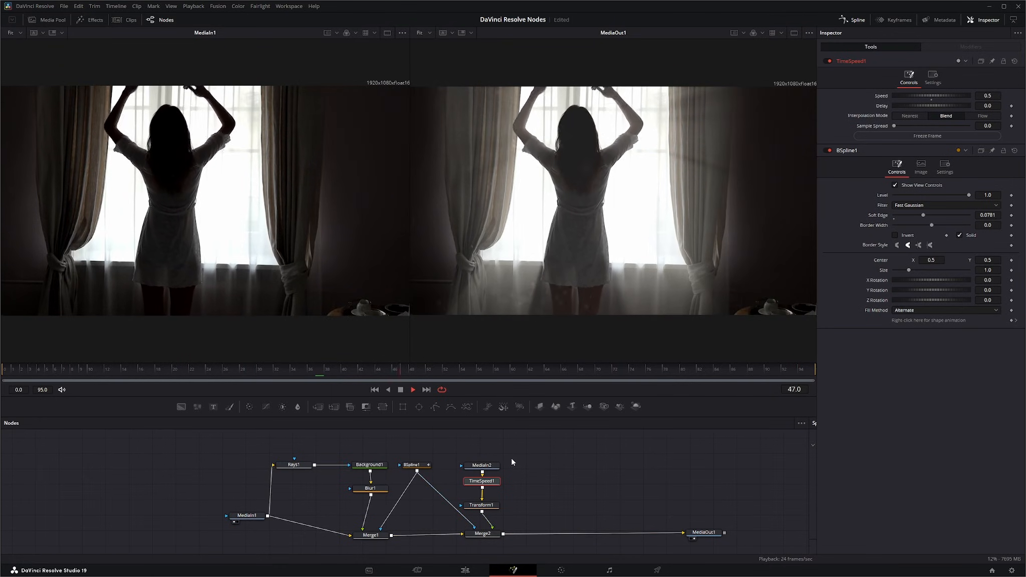
pyautogui.click(483, 533)
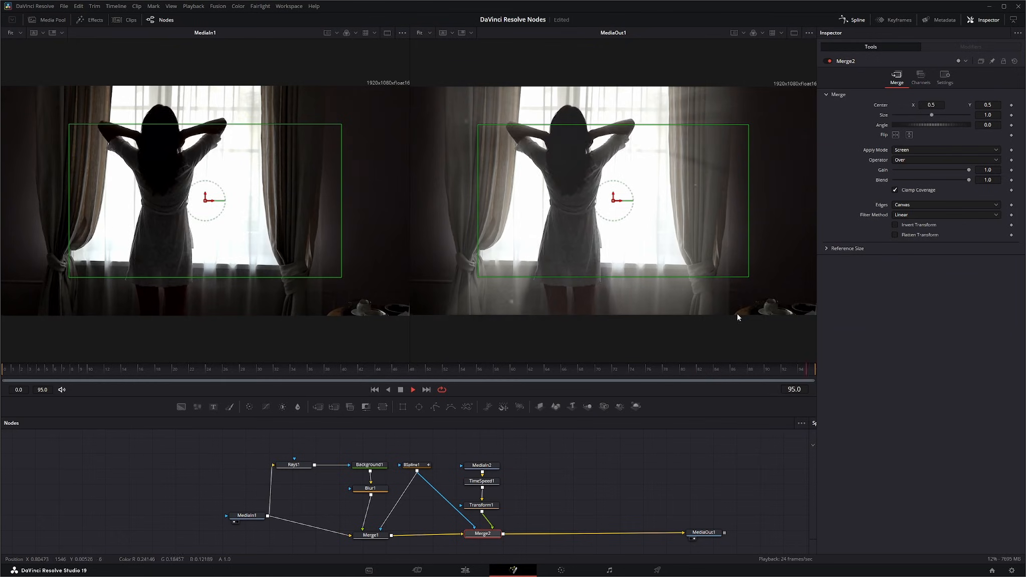
pyautogui.click(945, 77)
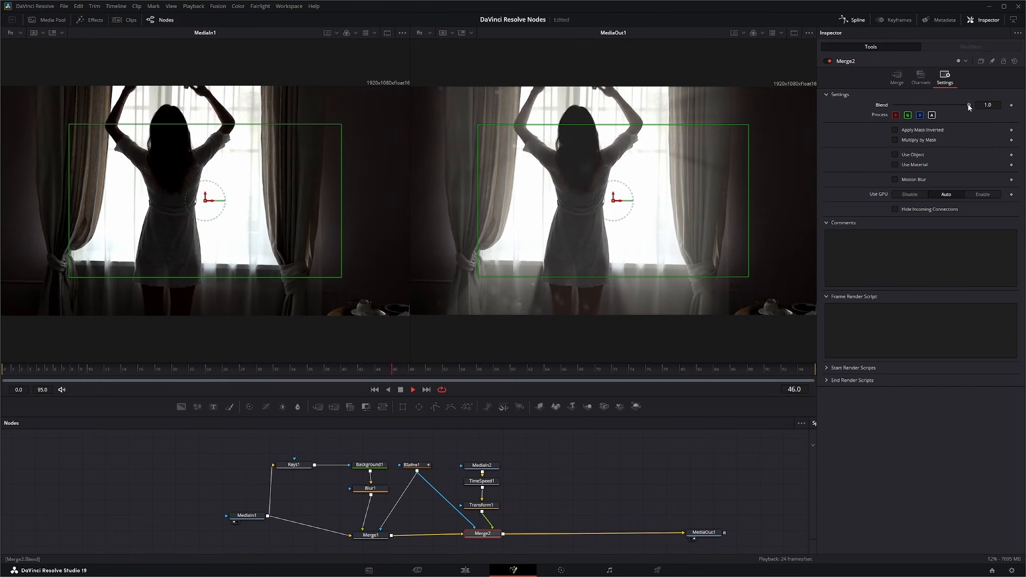
pyautogui.moveTo(969, 105); pyautogui.dragTo(918, 107)
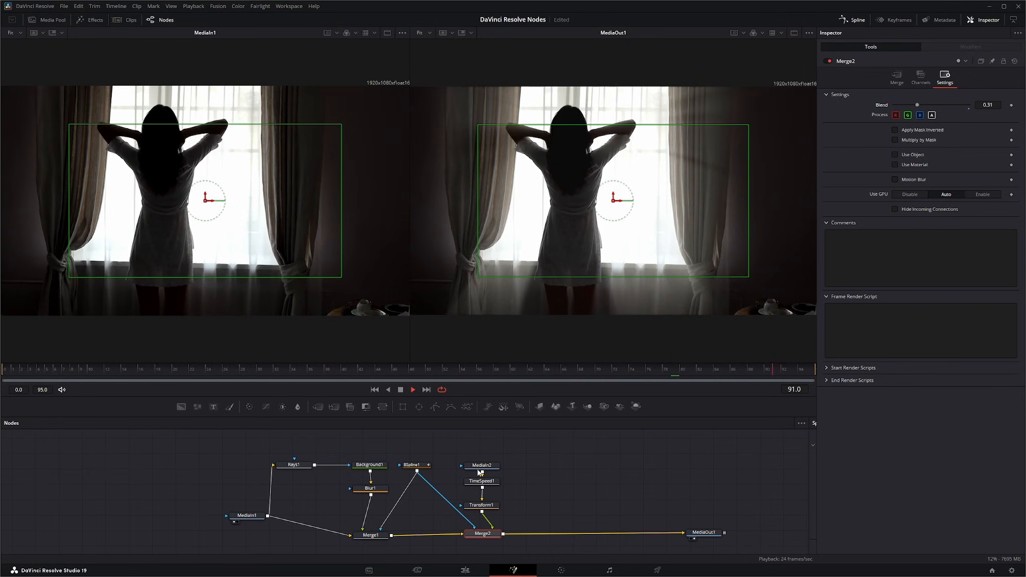
# Step: Return playback to the first frame and move MediaOut1 farther away from Merge2 in the node graph
pyautogui.click(704, 532)
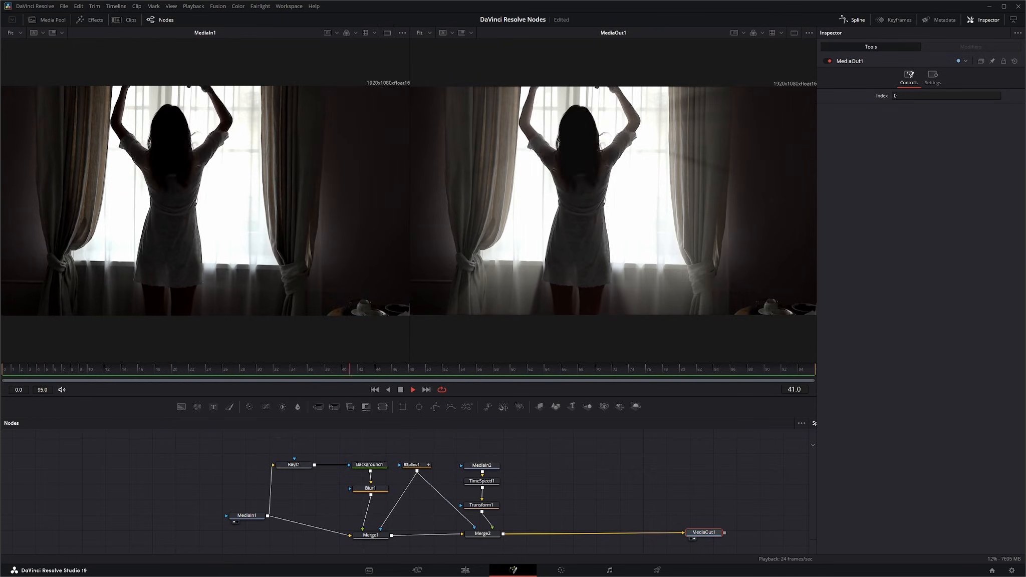
pyautogui.click(375, 390)
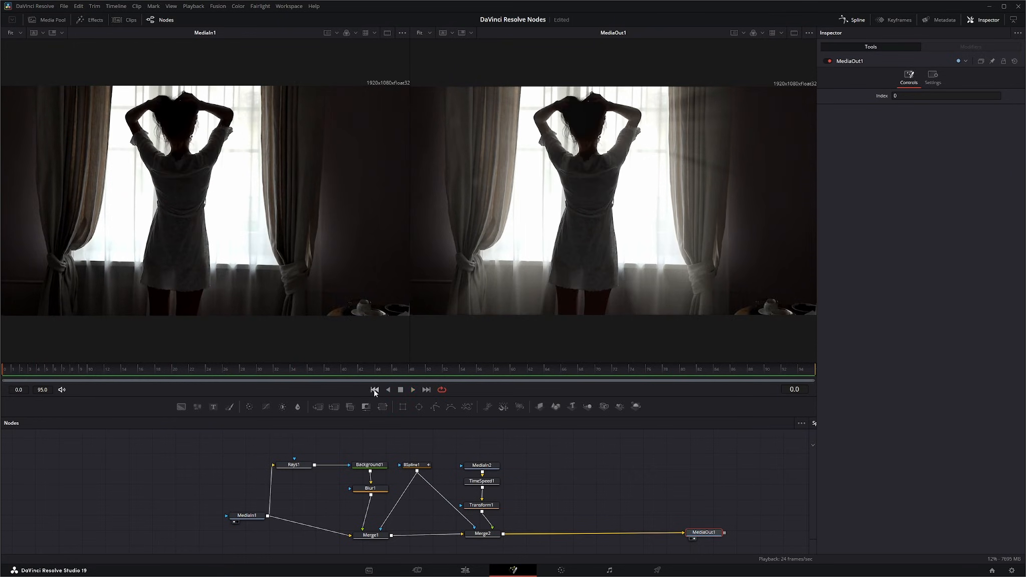
pyautogui.moveTo(704, 534); pyautogui.dragTo(726, 534)
# Step: Add a Dehancer Pro 7.2.1 node and insert it between Merge2 and MediaOut1
pyautogui.click(642, 500)
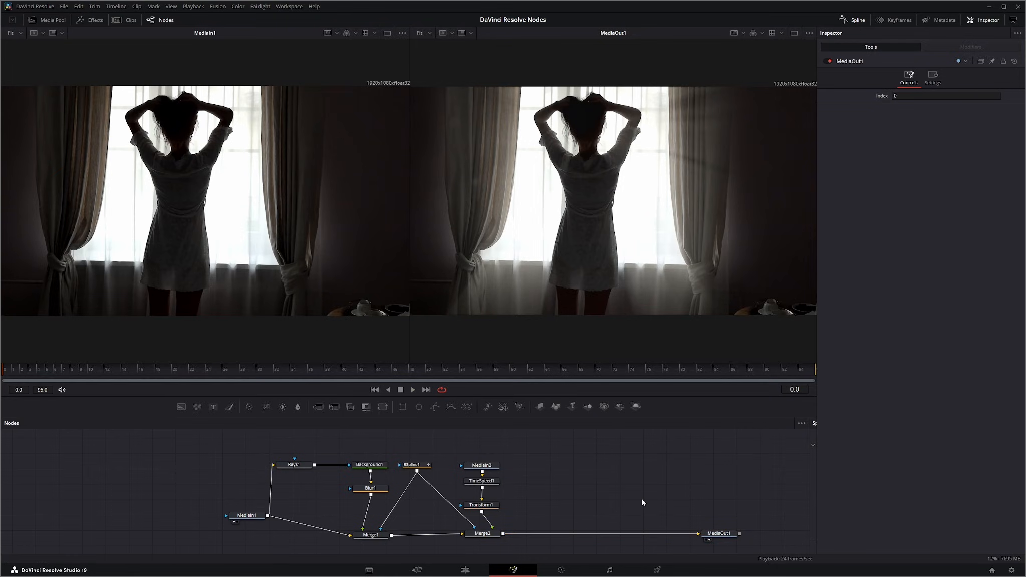
pyautogui.hotkey('shift', 'space')
pyautogui.write('b')
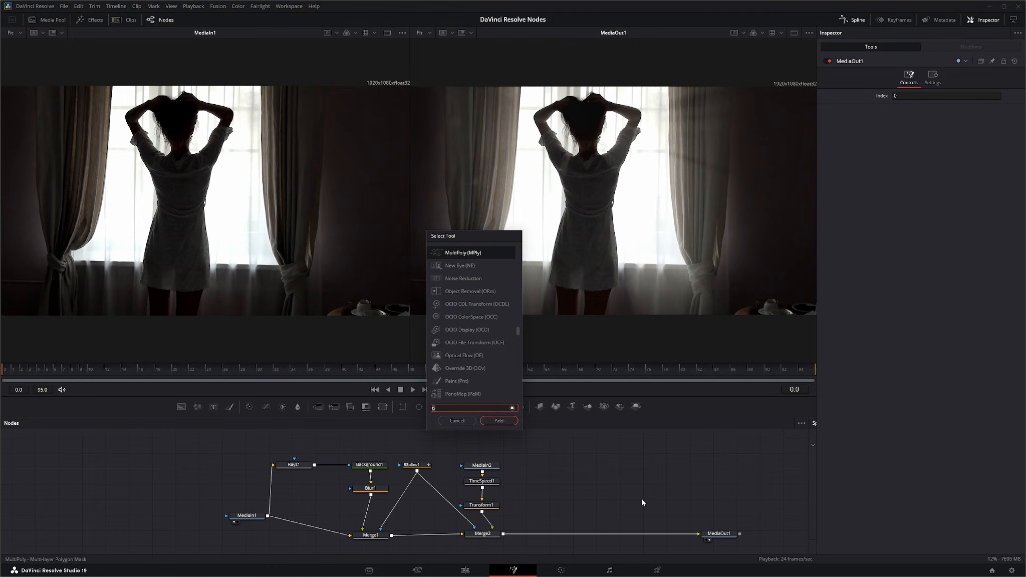
pyautogui.press('BackSpace')
pyautogui.write('d')
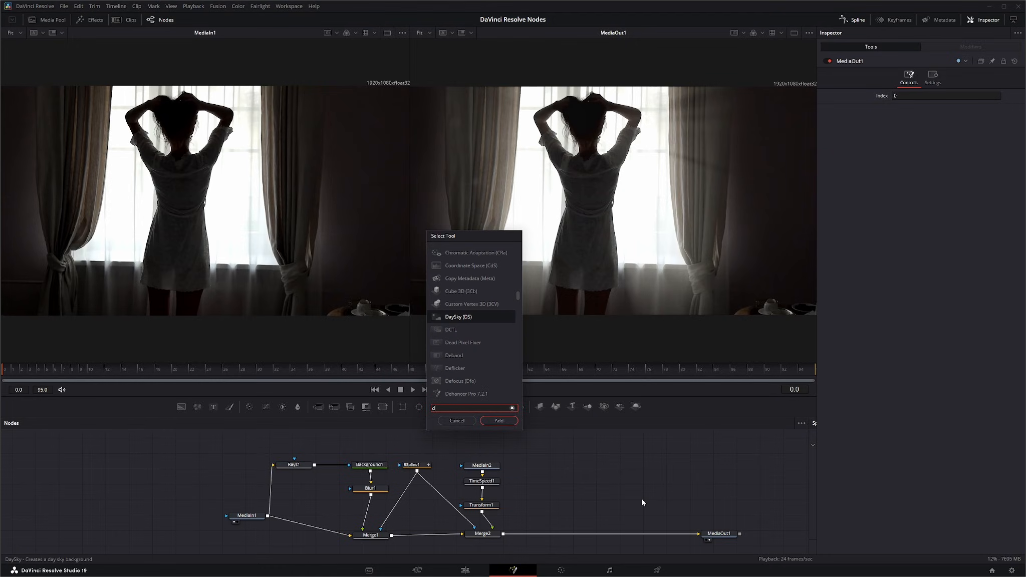
pyautogui.write('ehan')
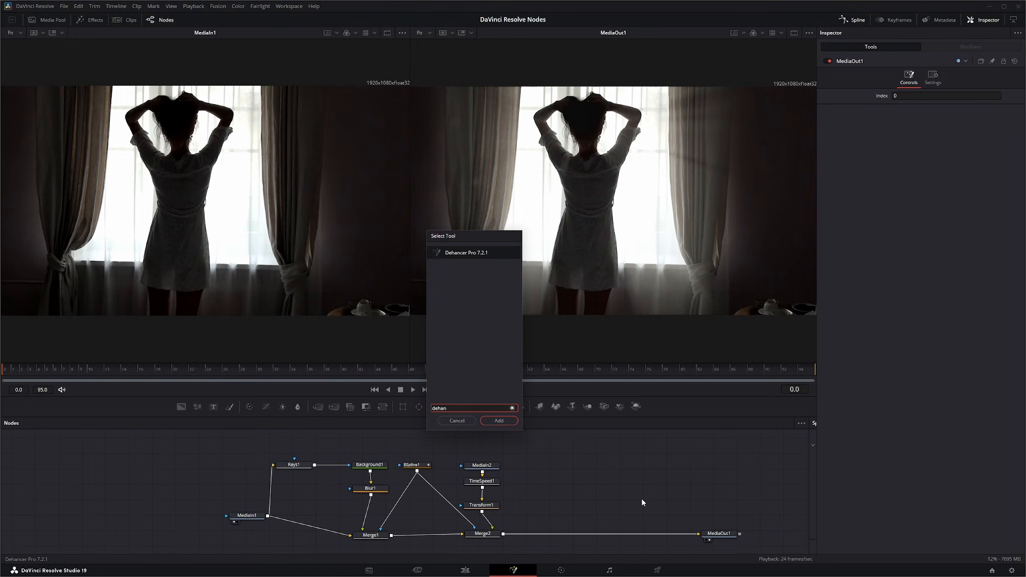
pyautogui.press('Return')
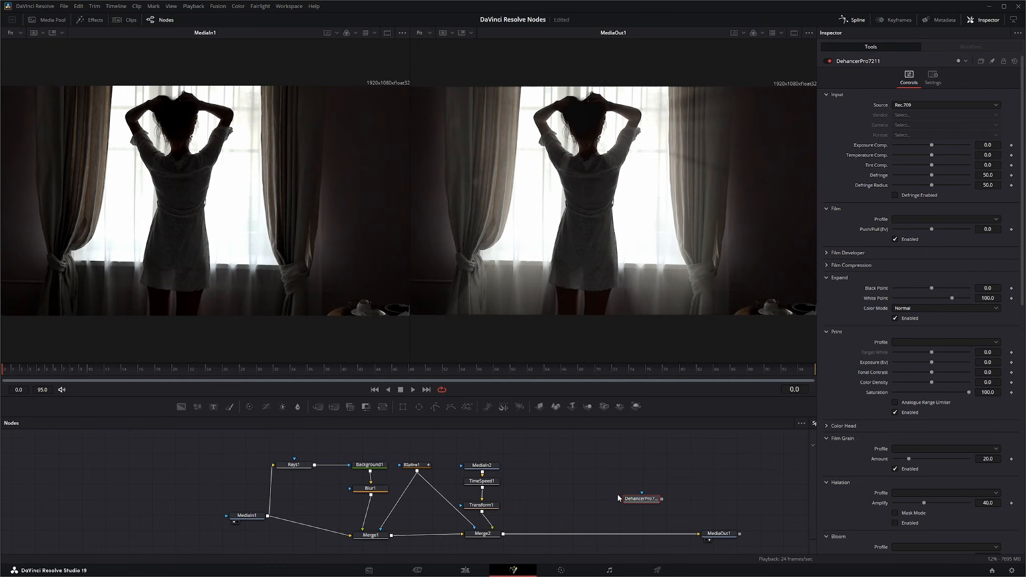
pyautogui.moveTo(650, 500); pyautogui.dragTo(603, 537)
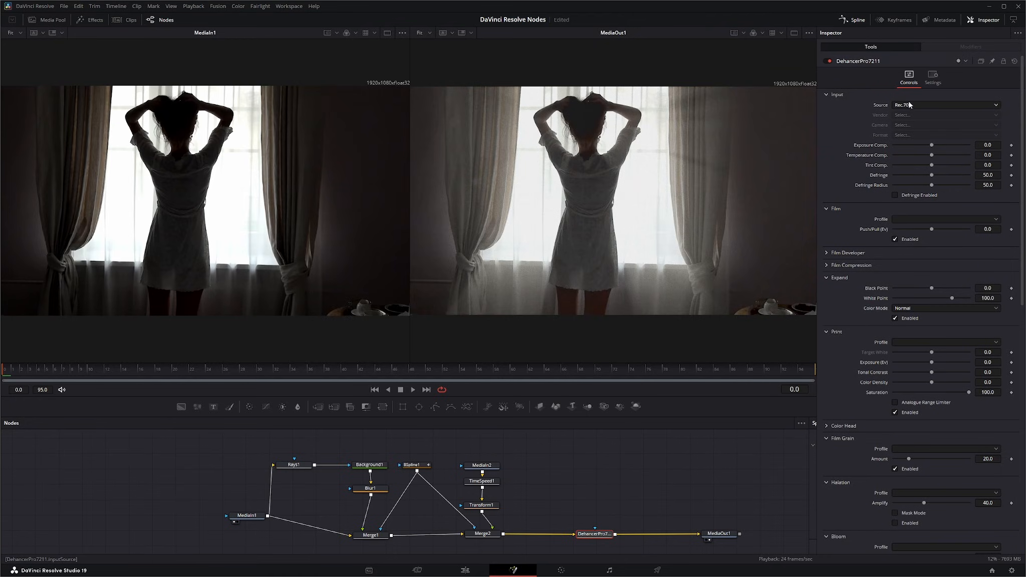
pyautogui.moveTo(603, 536); pyautogui.dragTo(601, 536)
pyautogui.moveTo(560, 476); pyautogui.dragTo(635, 546)
pyautogui.moveTo(547, 500); pyautogui.dragTo(634, 548)
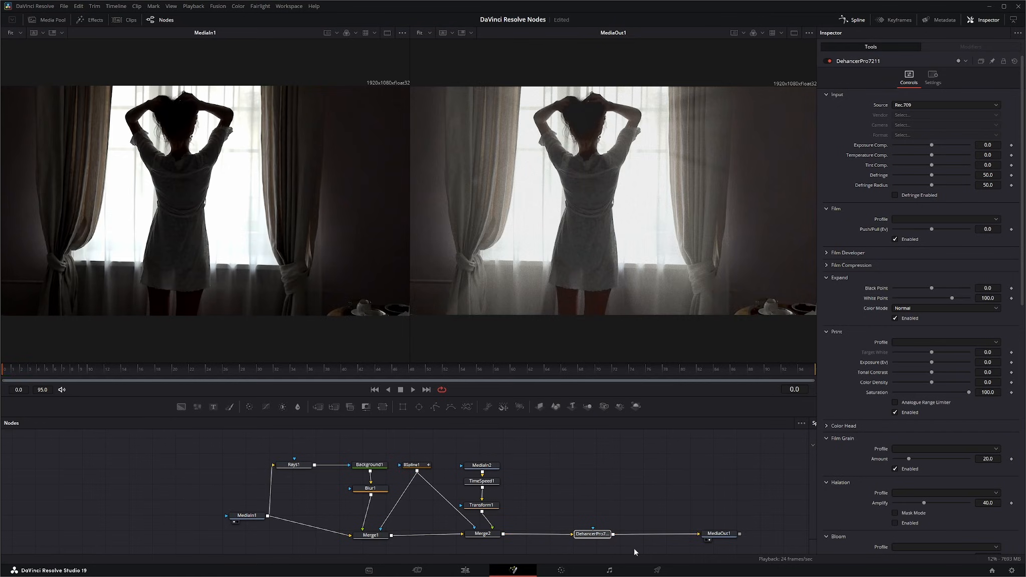
pyautogui.moveTo(545, 488); pyautogui.dragTo(632, 547)
pyautogui.moveTo(558, 512); pyautogui.dragTo(642, 553)
pyautogui.moveTo(566, 507); pyautogui.dragTo(596, 535)
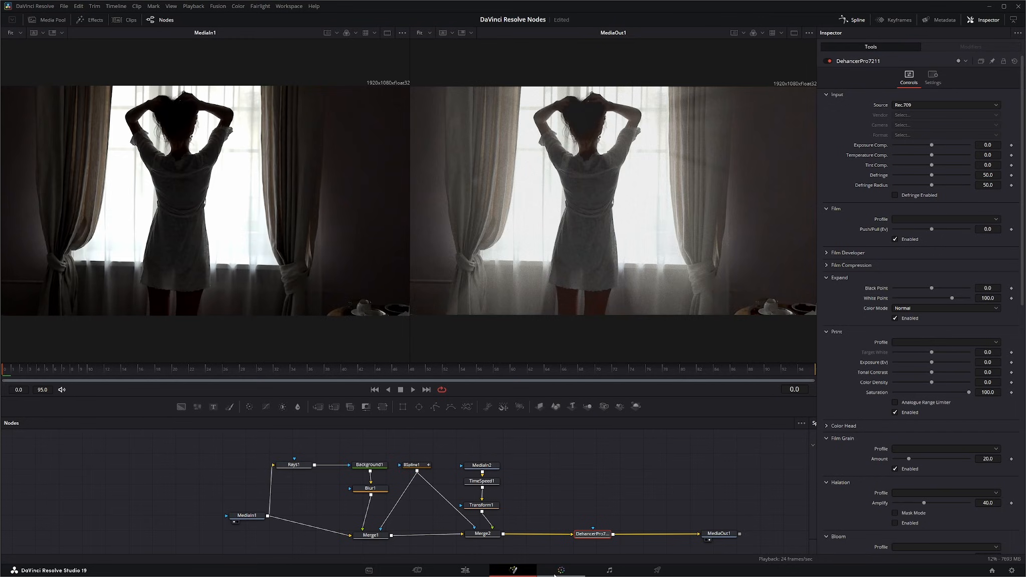
pyautogui.moveTo(544, 458); pyautogui.dragTo(640, 555)
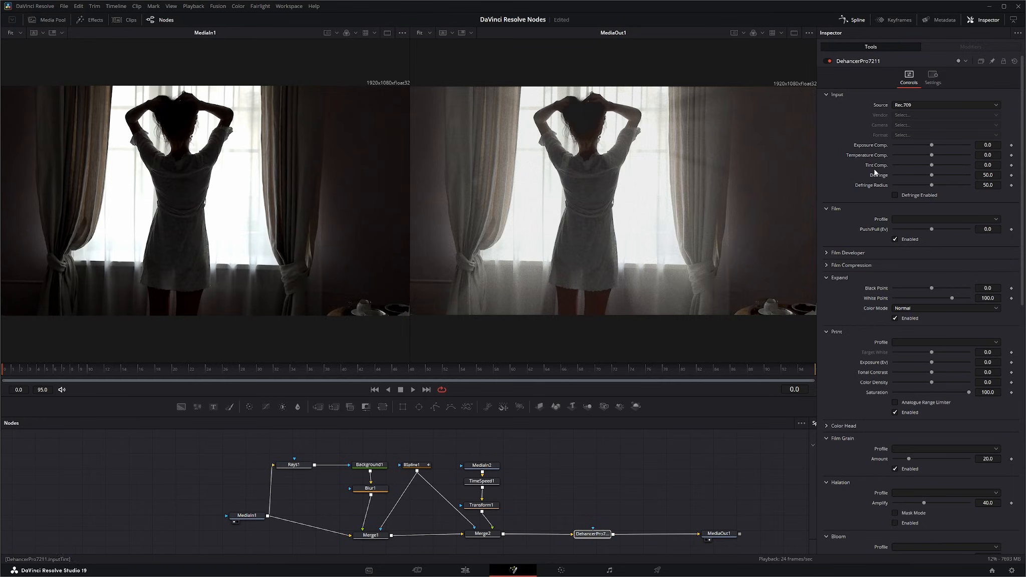
# Step: Review the Dehancer Pro node's settings and choose Rec.709 as its input source
pyautogui.scroll(-5, 875, 436)
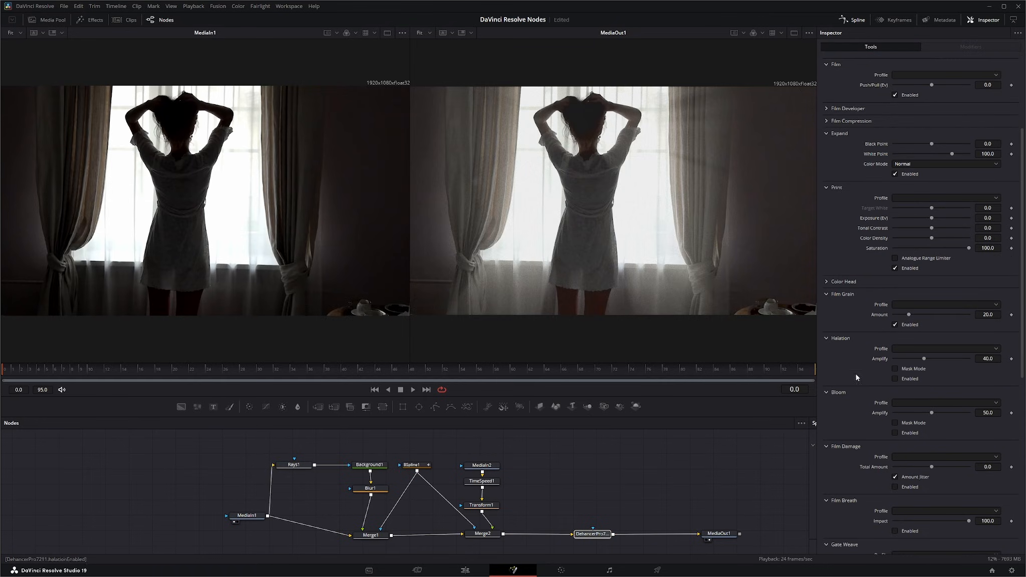
pyautogui.scroll(5, 864, 315)
pyautogui.click(939, 106)
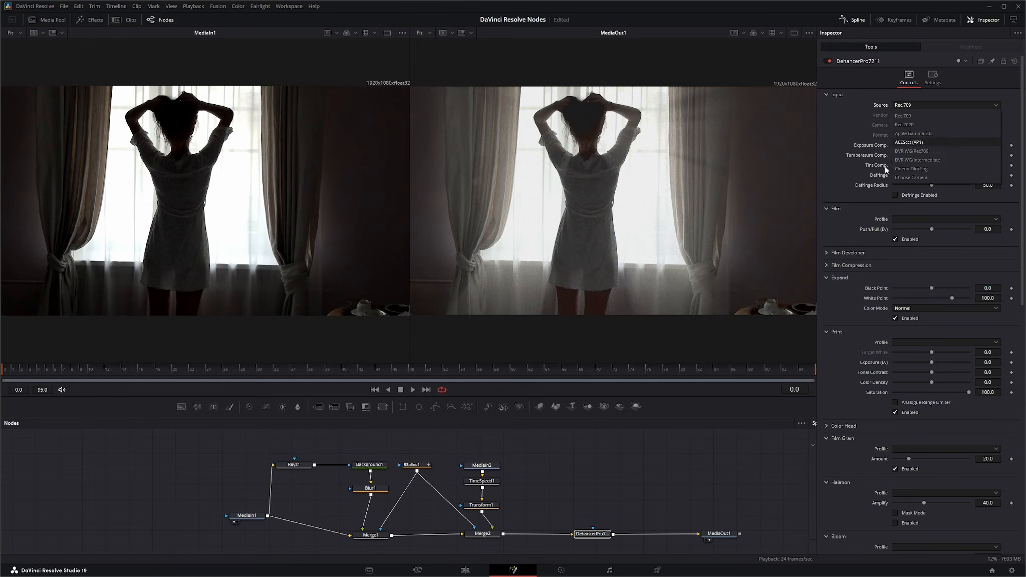
pyautogui.click(920, 114)
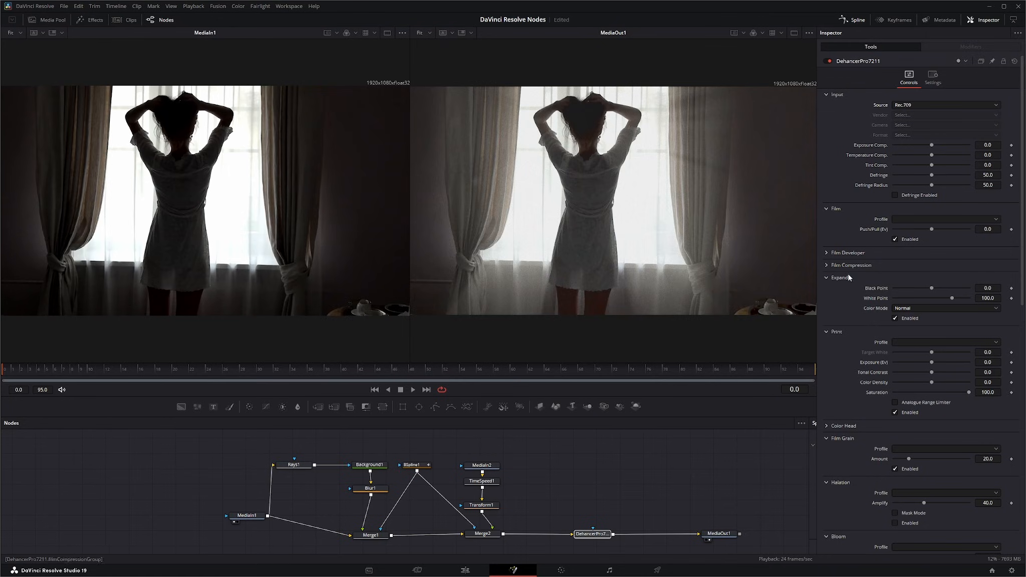
# Step: Set the Dehancer node's film grain profile to 35 mm ISO 250 and its halation profile to 35 mm / Super 35
pyautogui.scroll(-3, 864, 398)
pyautogui.scroll(-2, 859, 396)
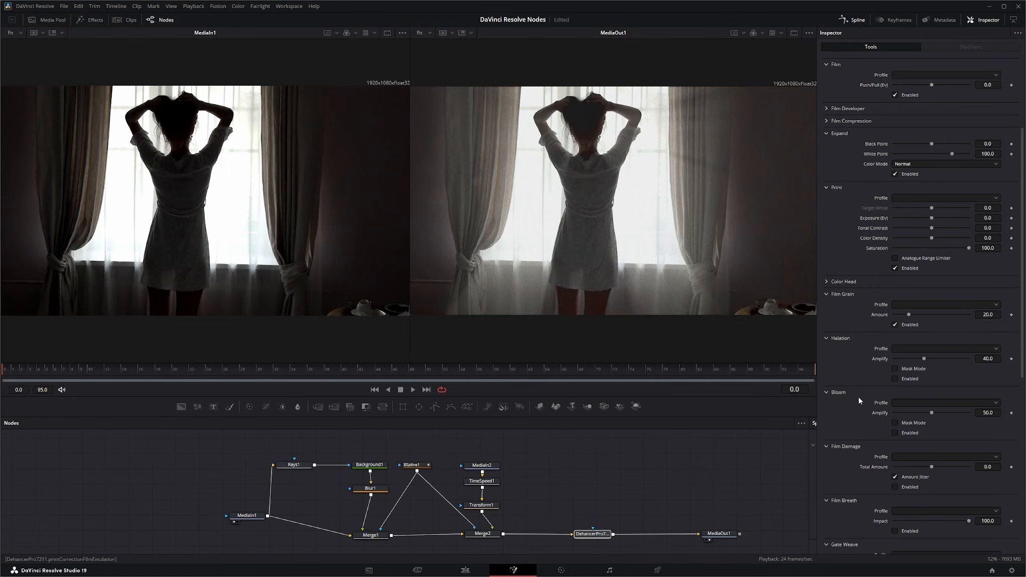
pyautogui.click(939, 304)
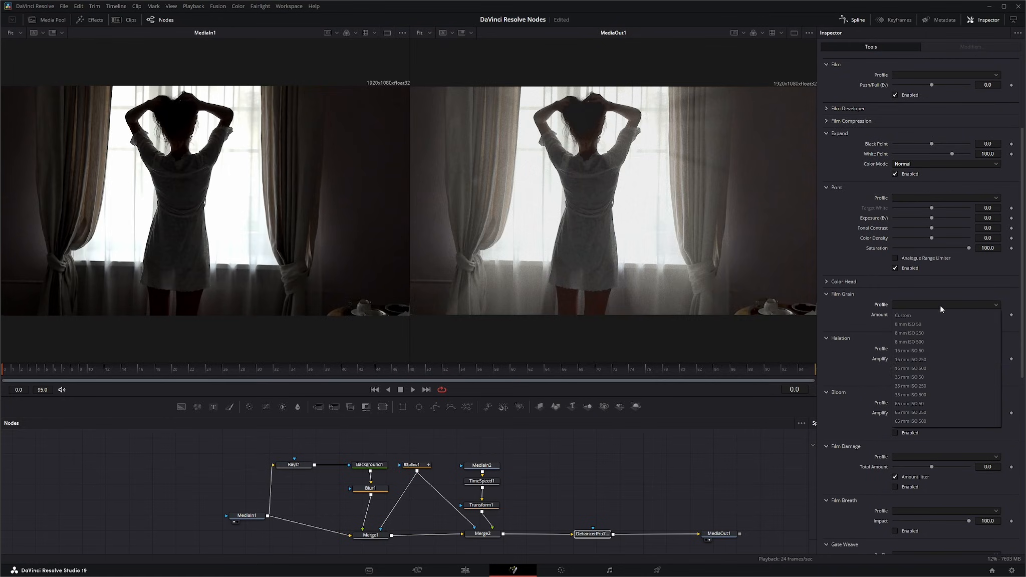
pyautogui.click(931, 386)
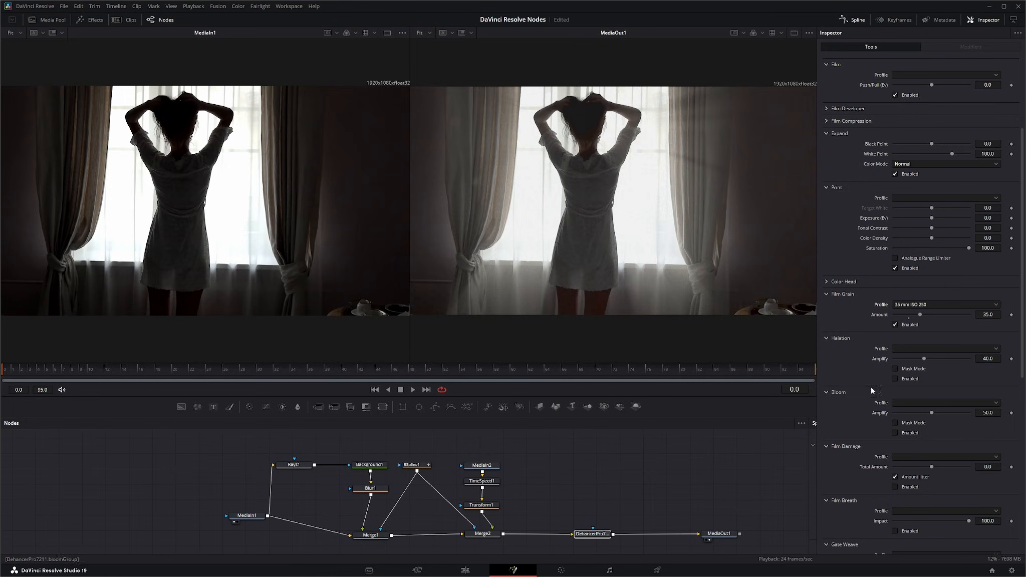
pyautogui.click(909, 347)
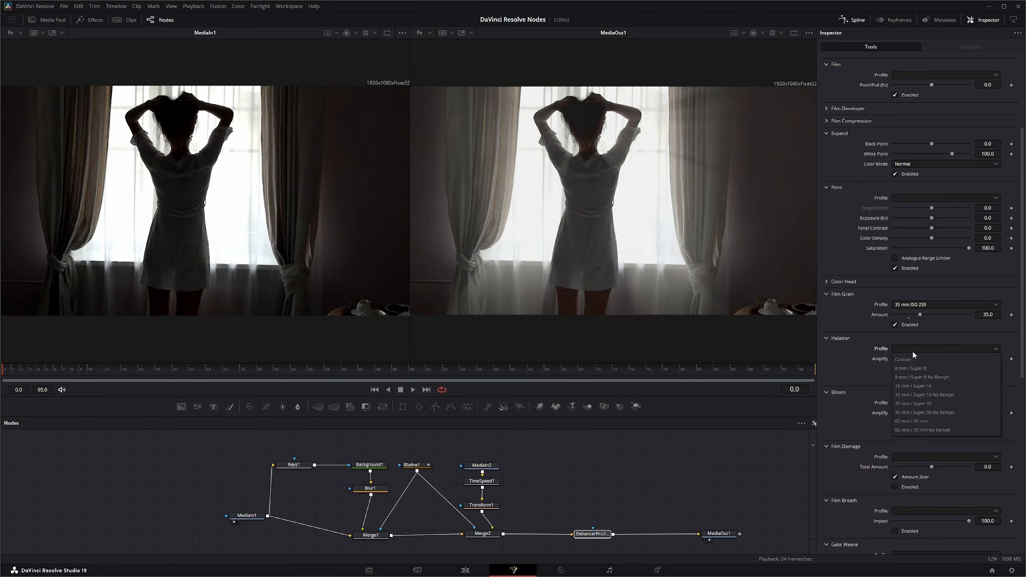
pyautogui.click(935, 402)
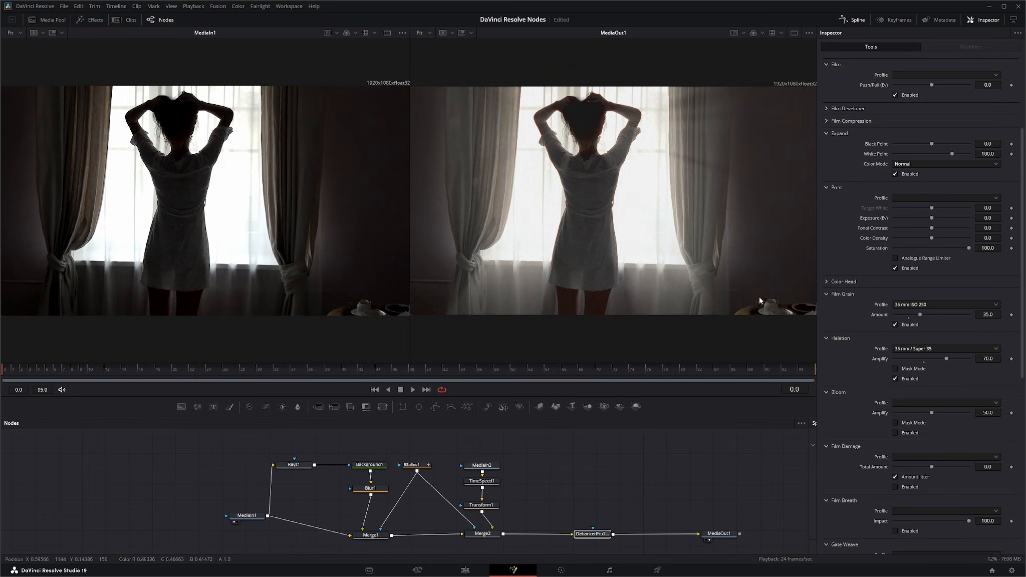
# Step: Choose Linear as the print profile of the Dehancer node
pyautogui.scroll(4, 851, 319)
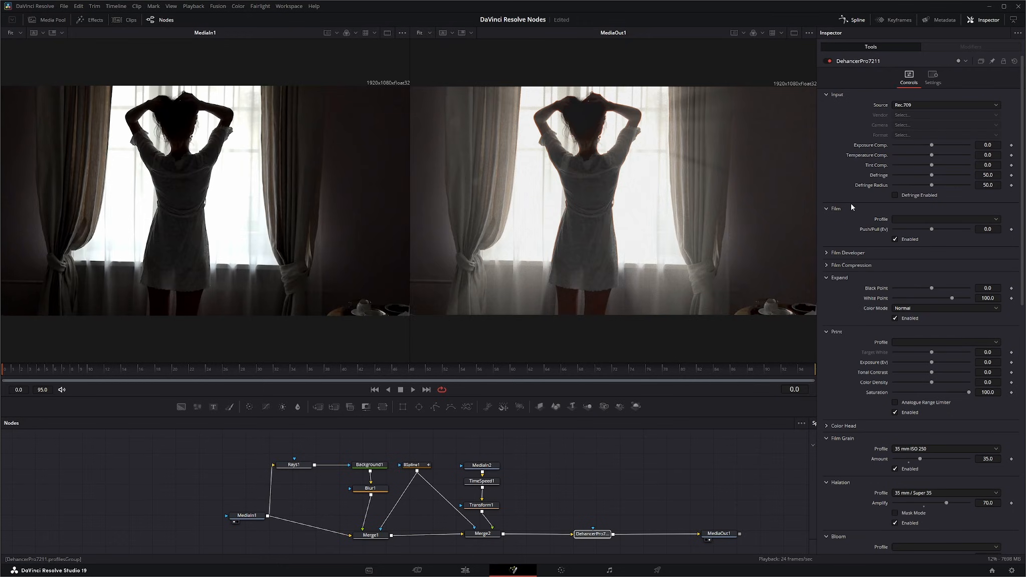
pyautogui.click(915, 344)
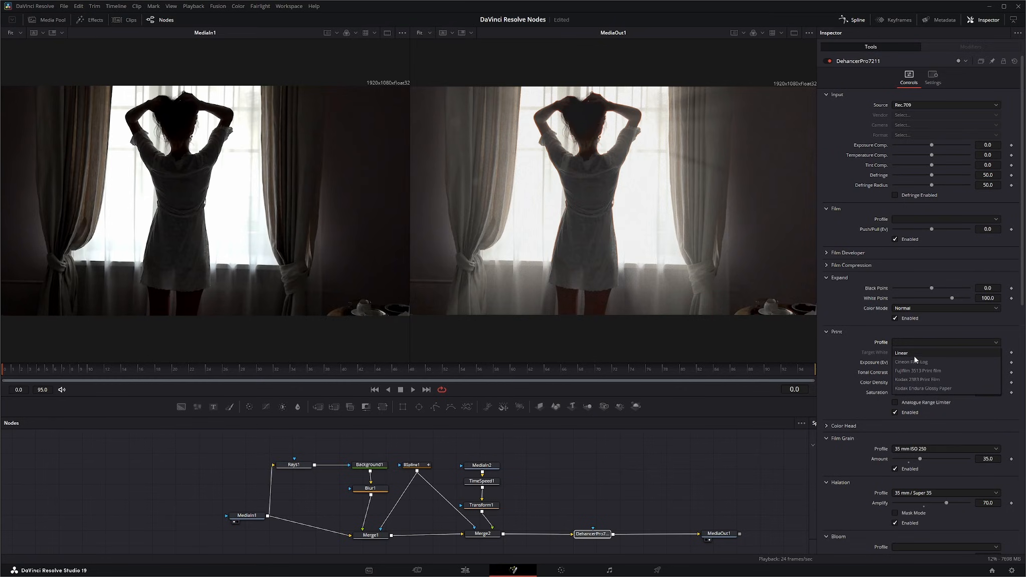
pyautogui.click(914, 355)
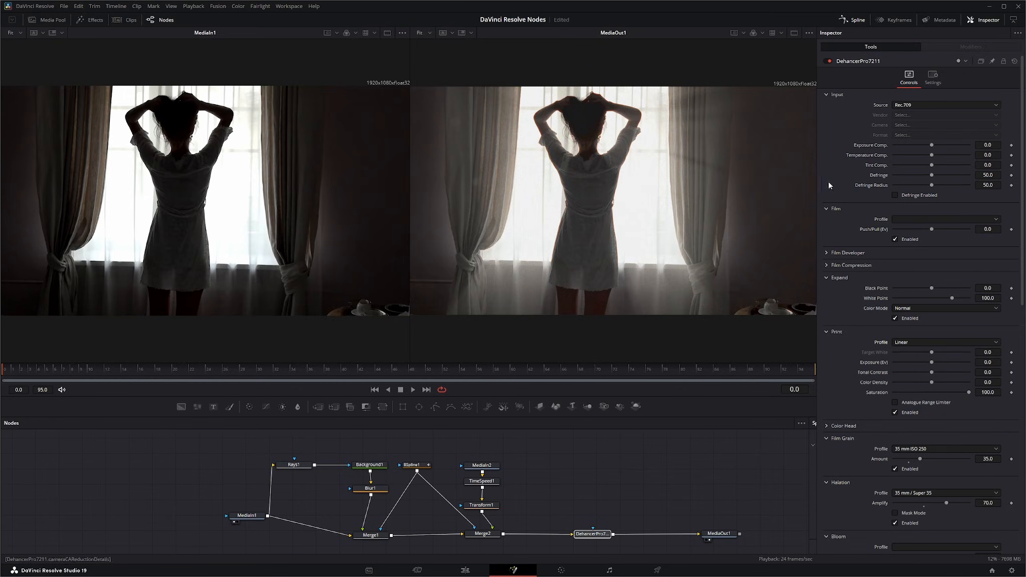
# Step: Set the film profile of the Dehancer node to ORWO Chrom UT21 Daylight (Exp. 1992)
pyautogui.click(918, 220)
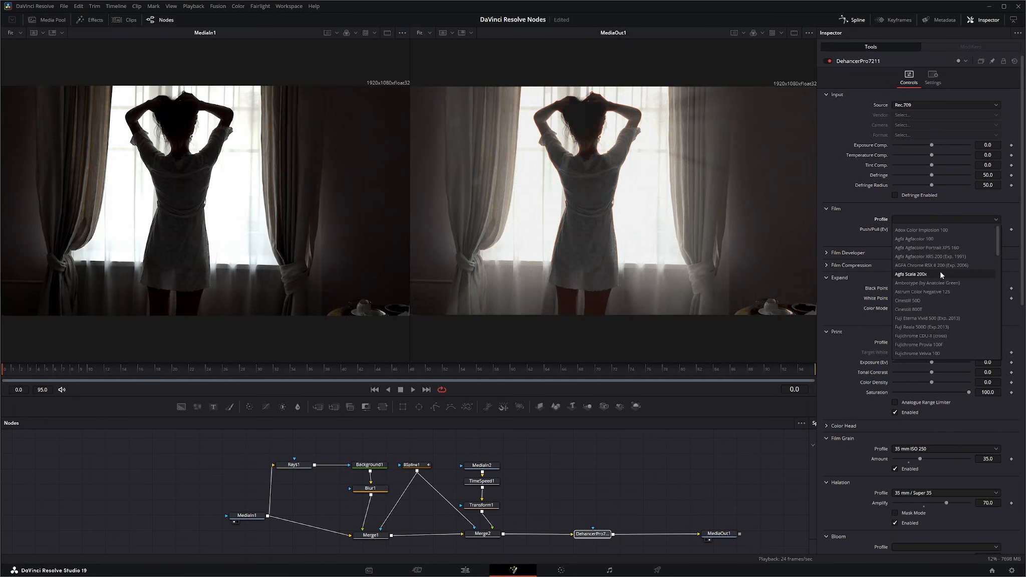
pyautogui.scroll(-2, 940, 273)
pyautogui.scroll(-12, 940, 277)
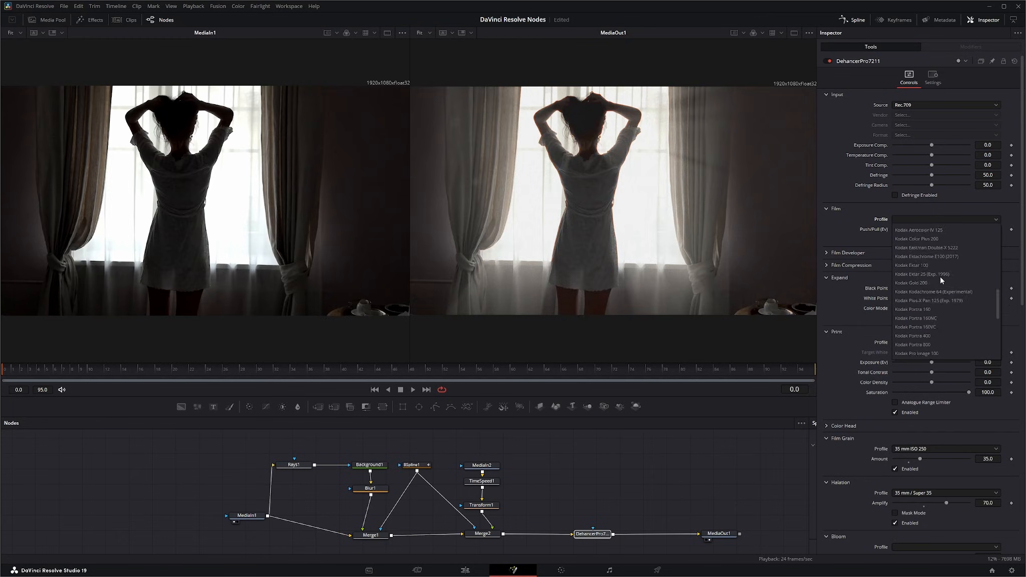
pyautogui.scroll(-3, 938, 283)
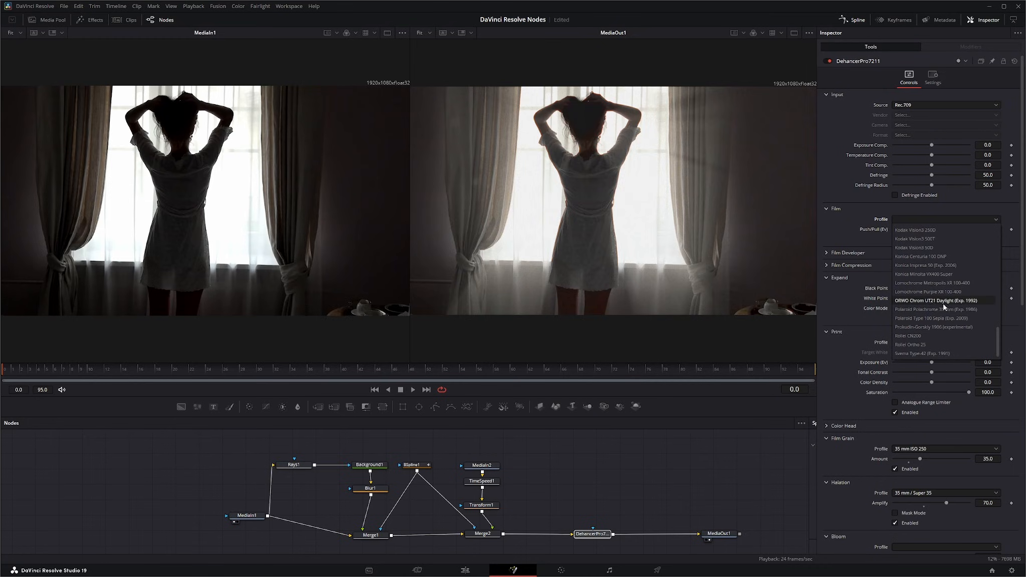
pyautogui.click(933, 301)
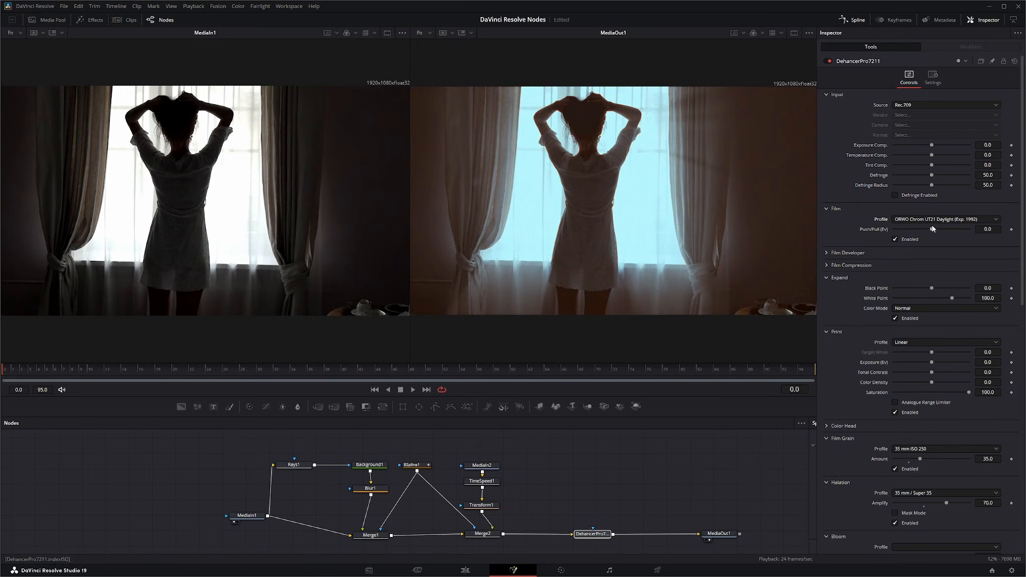
# Step: Play back the composition and turn on the Dehancer monitor option False Color IRE, 16 zones to examine exposure
pyautogui.scroll(-3, 848, 366)
pyautogui.scroll(-4, 848, 364)
pyautogui.scroll(-3, 859, 410)
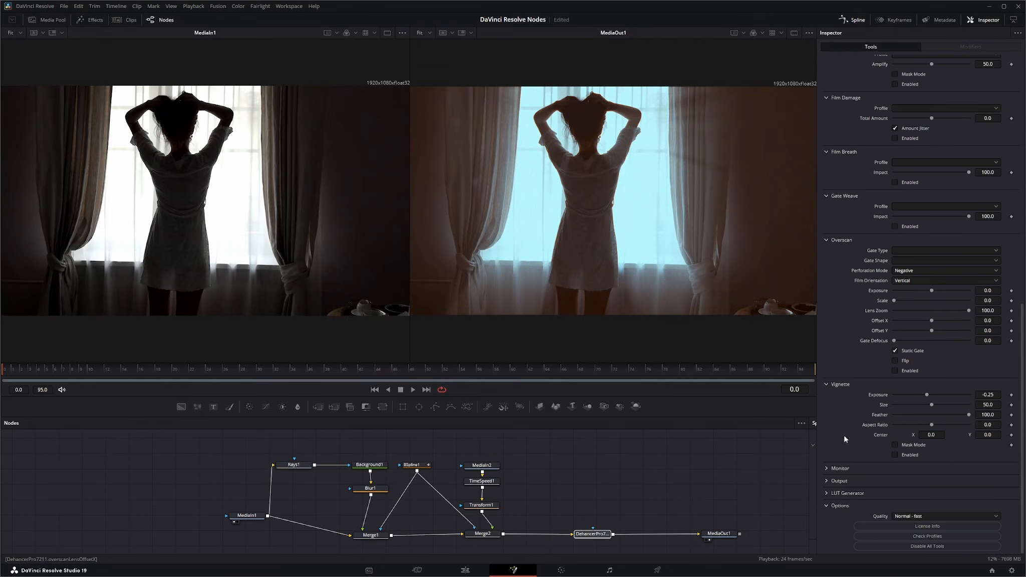
pyautogui.click(412, 390)
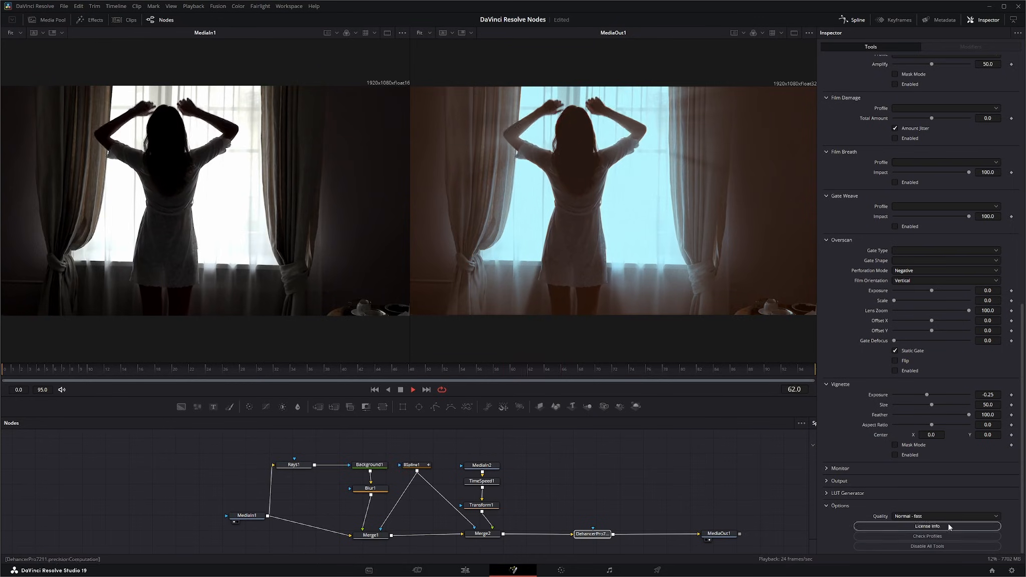
pyautogui.click(833, 469)
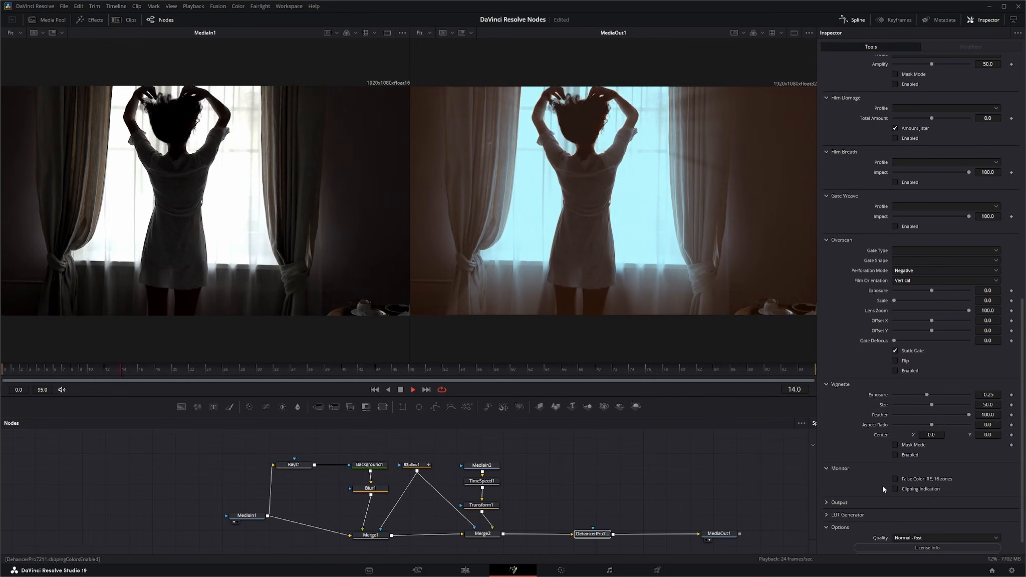
pyautogui.click(899, 477)
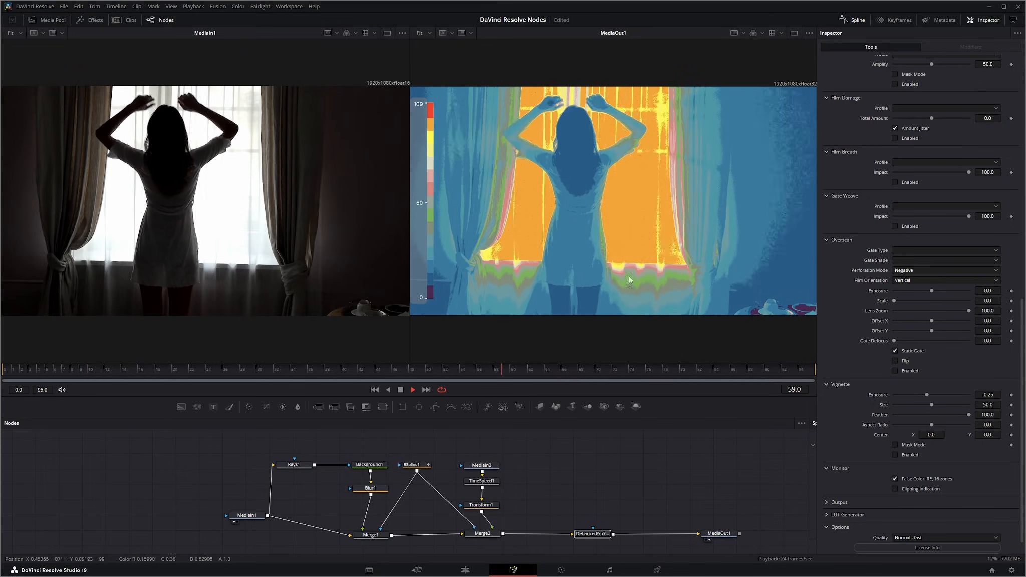
# Step: Try a lower exposure compensation with false color on, turn off False Color IRE, and reset the exposure compensation to 0.0
pyautogui.scroll(15, 857, 346)
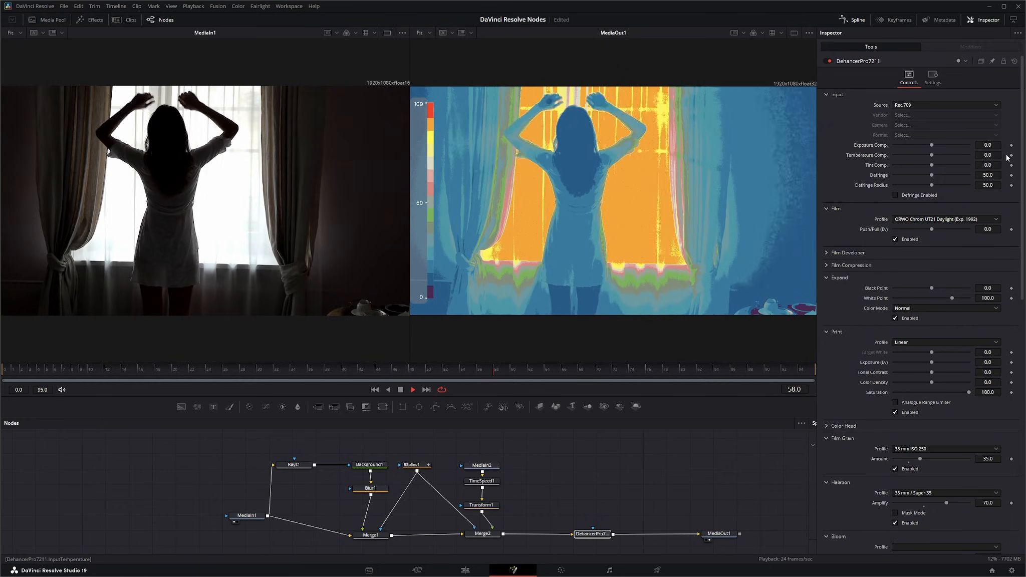
pyautogui.moveTo(932, 145); pyautogui.dragTo(931, 146)
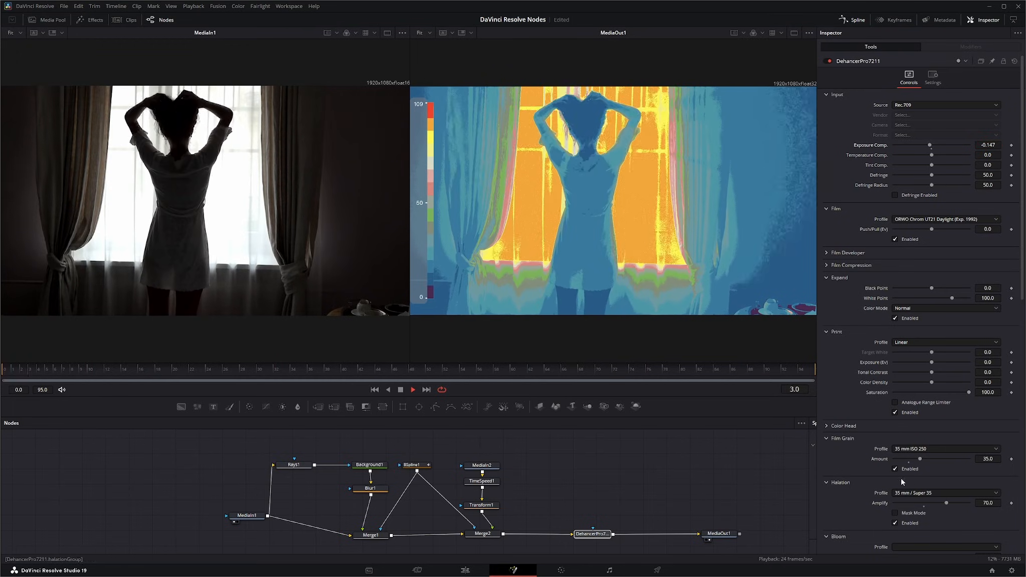
pyautogui.scroll(-10, 900, 479)
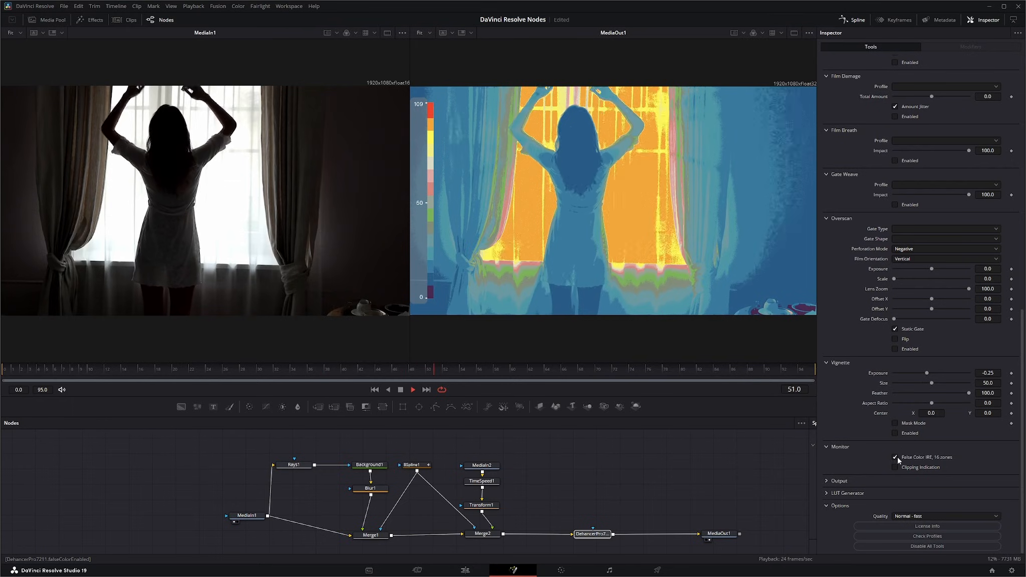
pyautogui.click(896, 458)
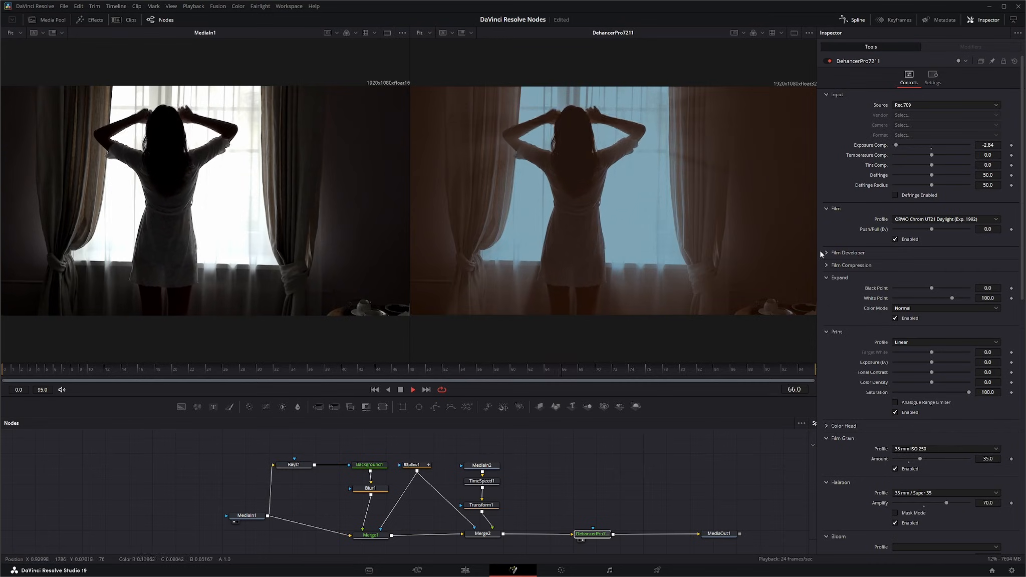
pyautogui.doubleClick(879, 147)
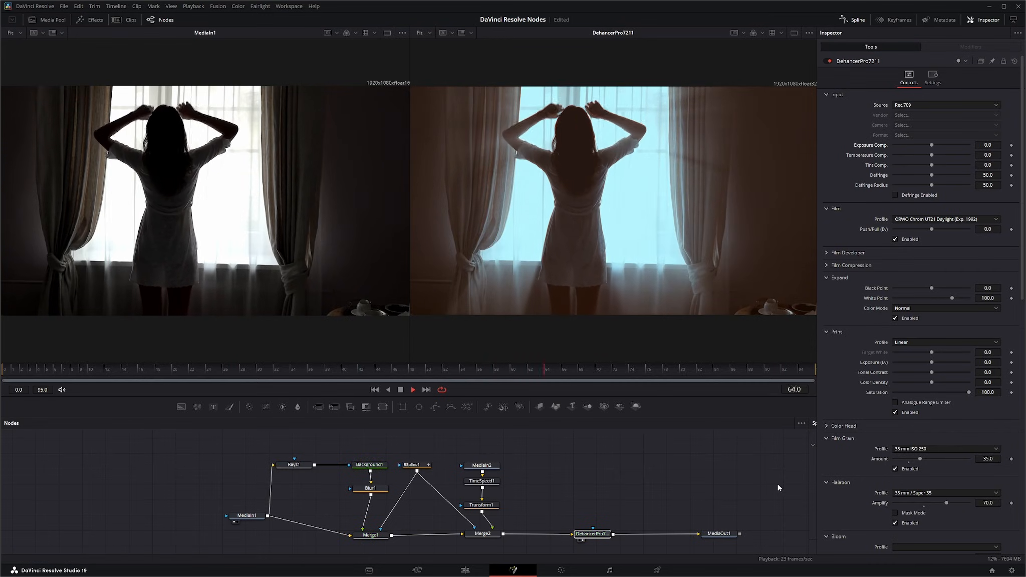
# Step: Enable Gate Weave on the Dehancer node with the 35 mm / Super 35 profile
pyautogui.scroll(-10, 873, 468)
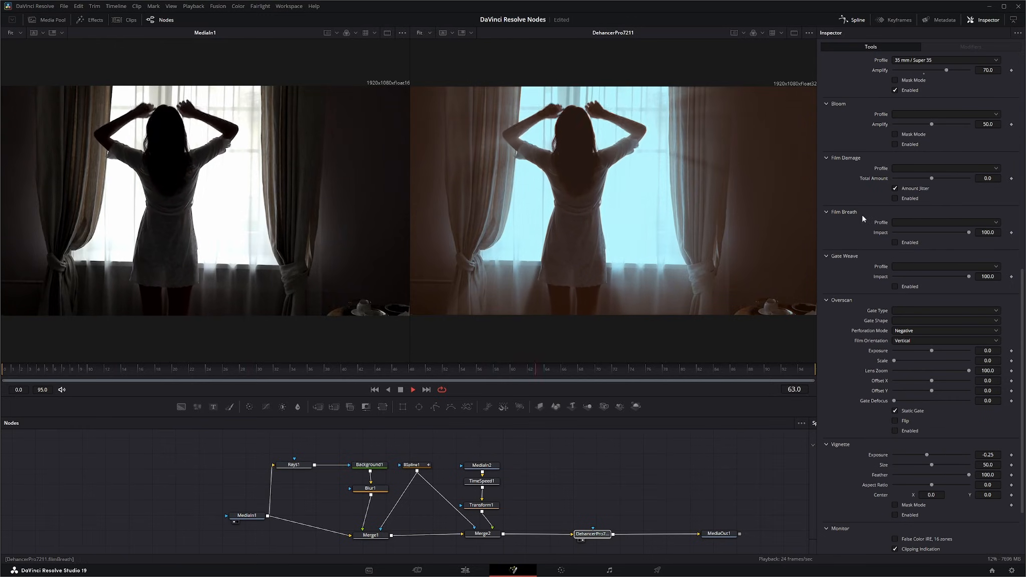
pyautogui.click(907, 266)
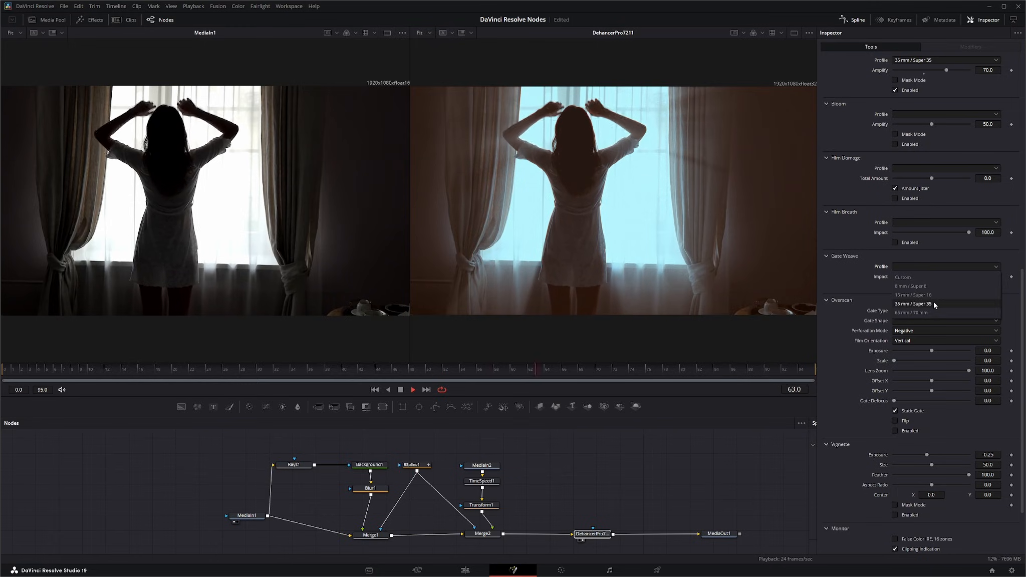
pyautogui.click(934, 305)
pyautogui.click(895, 286)
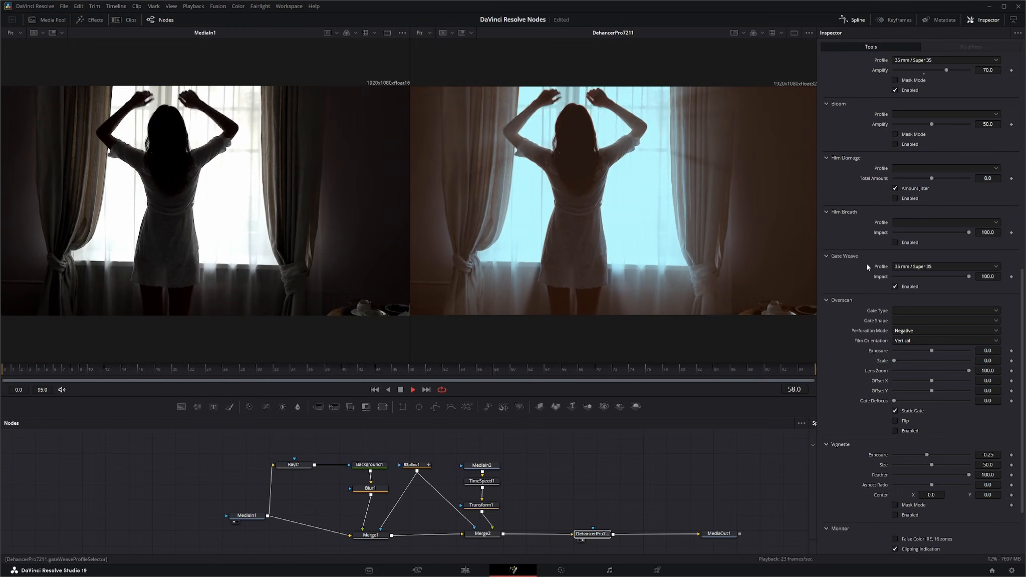
# Step: Choose the 35 mm / Super 35 profile for Film Breath and enable the effect
pyautogui.click(909, 223)
pyautogui.click(934, 260)
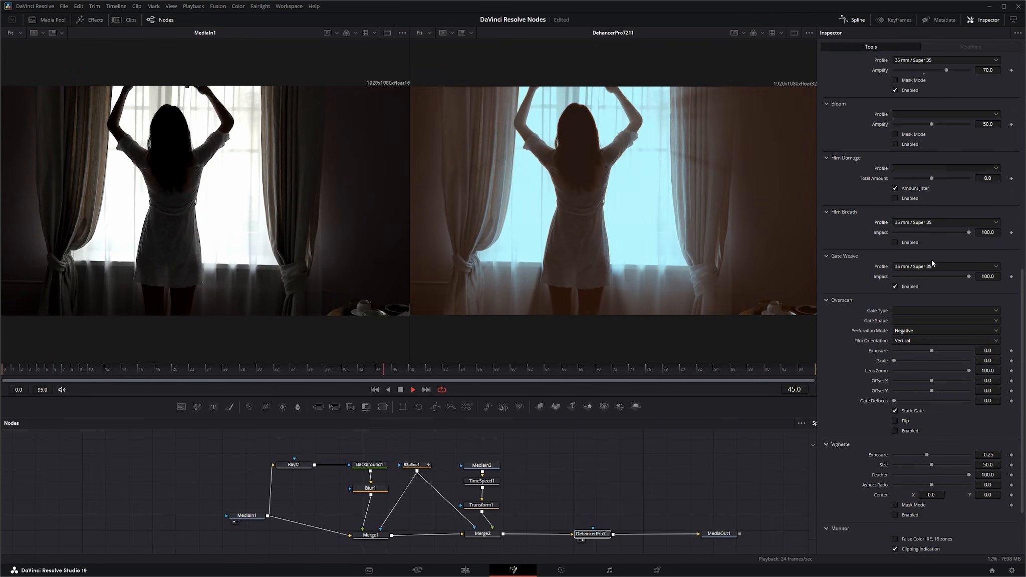
pyautogui.click(895, 243)
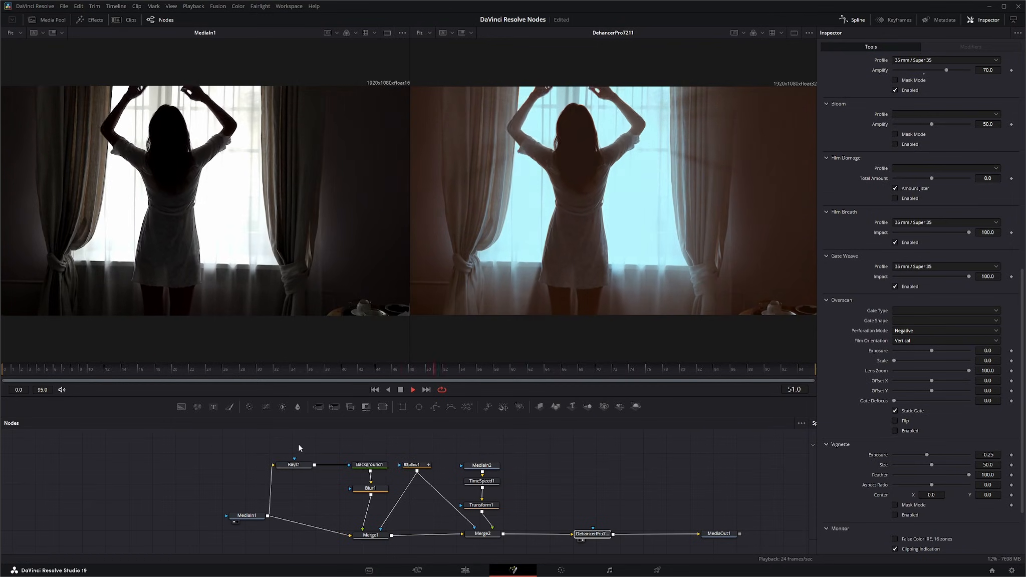
pyautogui.moveTo(353, 434); pyautogui.dragTo(626, 547)
pyautogui.click(567, 456)
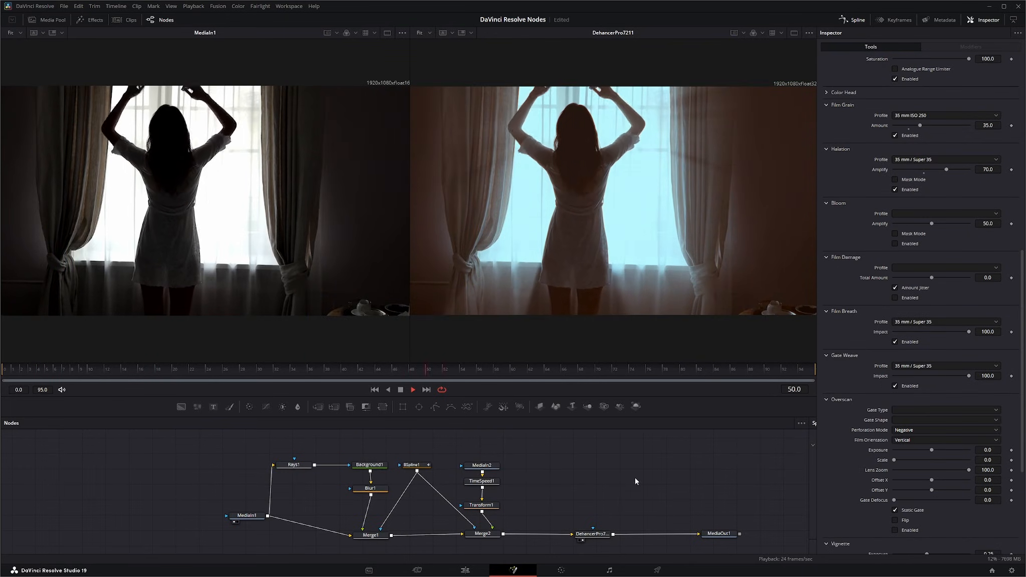